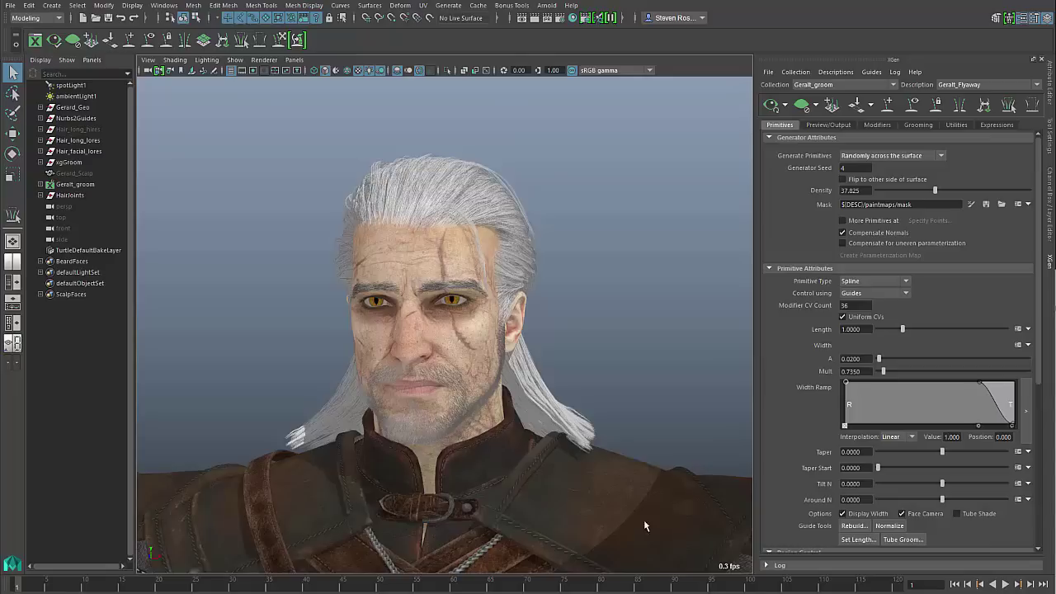
# Examine the character's hair groom around the head and close up on the scalp strands.
pyautogui.keyDown('alt'); pyautogui.moveTo(447, 338); pyautogui.dragTo(452, 406, button='middle'); pyautogui.keyUp('alt')
pyautogui.keyDown('alt'); pyautogui.moveTo(452, 406); pyautogui.dragTo(495, 422, button='right'); pyautogui.keyUp('alt')
pyautogui.keyDown('alt'); pyautogui.moveTo(495, 422); pyautogui.dragTo(510, 377, button='middle'); pyautogui.keyUp('alt')
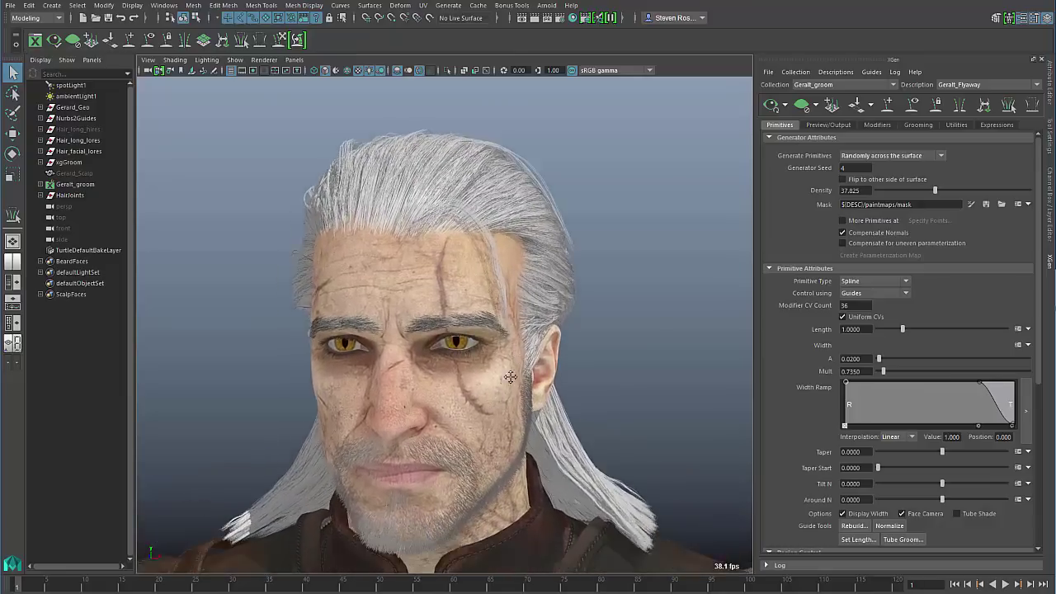
pyautogui.moveTo(511, 377)
pyautogui.keyDown('alt'); pyautogui.mouseDown()
pyautogui.moveTo(587, 374)
pyautogui.moveTo(499, 375)
pyautogui.mouseUp(); pyautogui.keyUp('alt')
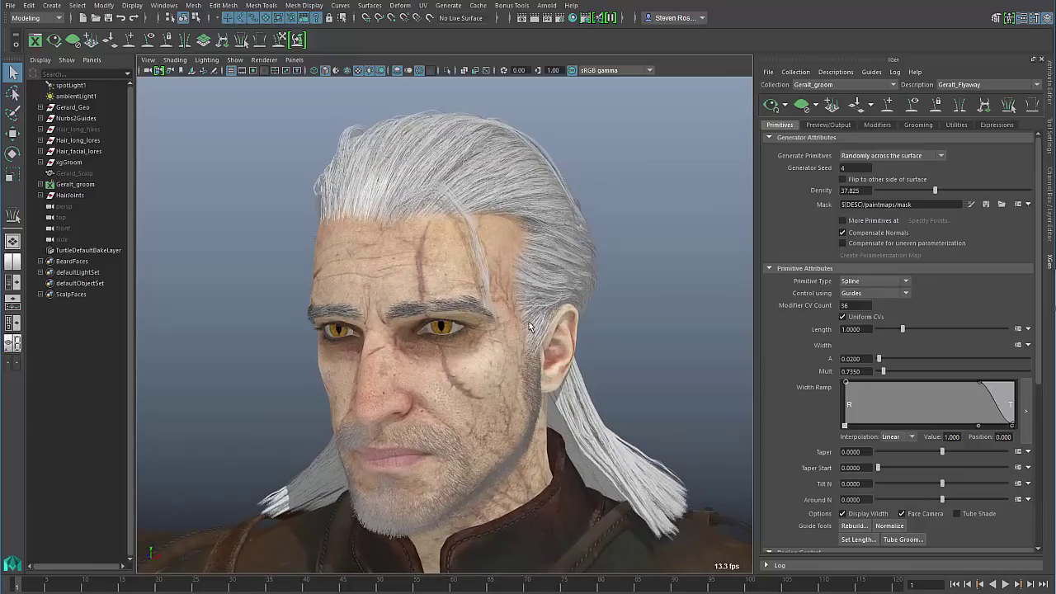
pyautogui.moveTo(563, 307)
pyautogui.keyDown('alt'); pyautogui.mouseDown()
pyautogui.moveTo(422, 322)
pyautogui.moveTo(581, 308)
pyautogui.mouseUp(); pyautogui.keyUp('alt')
pyautogui.keyDown('alt'); pyautogui.moveTo(630, 294); pyautogui.dragTo(671, 406, button='middle'); pyautogui.keyUp('alt')
pyautogui.keyDown('alt'); pyautogui.moveTo(671, 406); pyautogui.dragTo(752, 572, button='right'); pyautogui.keyUp('alt')
pyautogui.keyDown('alt'); pyautogui.moveTo(506, 297); pyautogui.dragTo(490, 384, button='middle'); pyautogui.keyUp('alt')
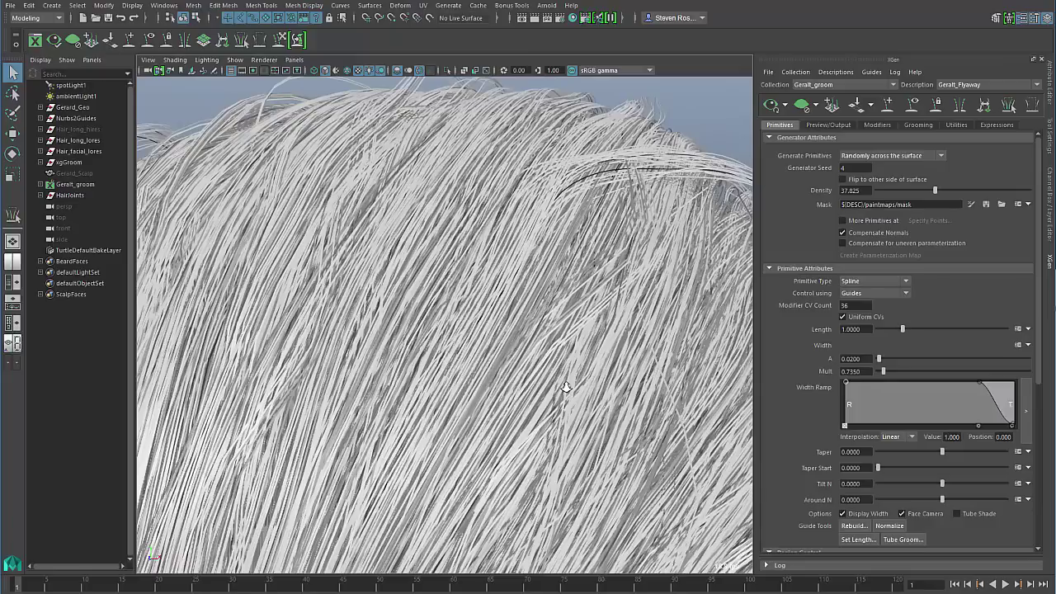
pyautogui.scroll(-6, 565, 381)
pyautogui.keyDown('alt'); pyautogui.moveTo(534, 511); pyautogui.dragTo(587, 239, button='middle'); pyautogui.keyUp('alt')
pyautogui.scroll(-6, 453, 401)
pyautogui.keyDown('alt'); pyautogui.moveTo(436, 426); pyautogui.dragTo(442, 381); pyautogui.keyUp('alt')
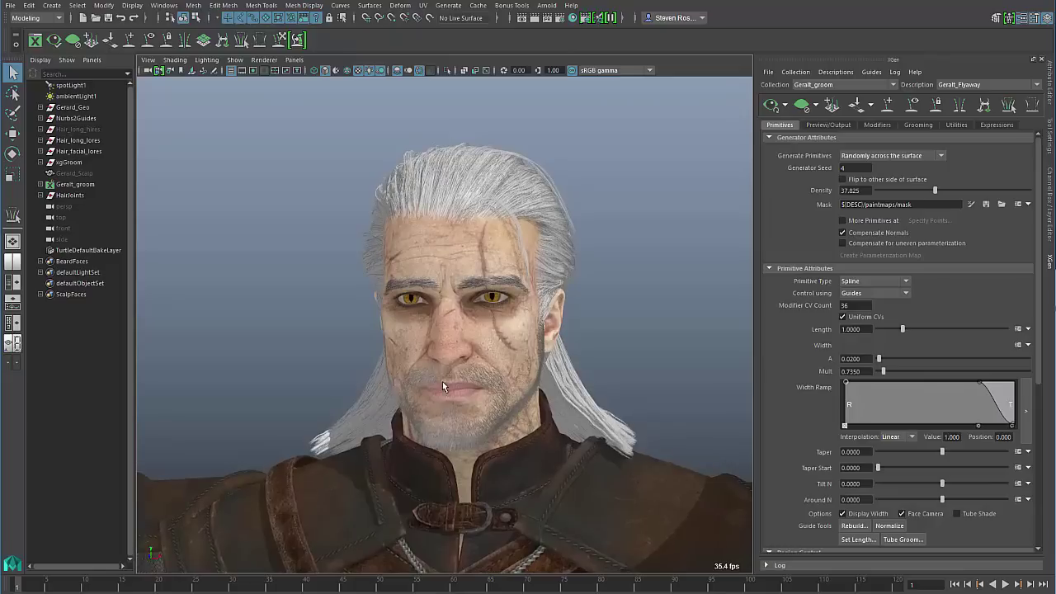
pyautogui.scroll(4, 486, 400)
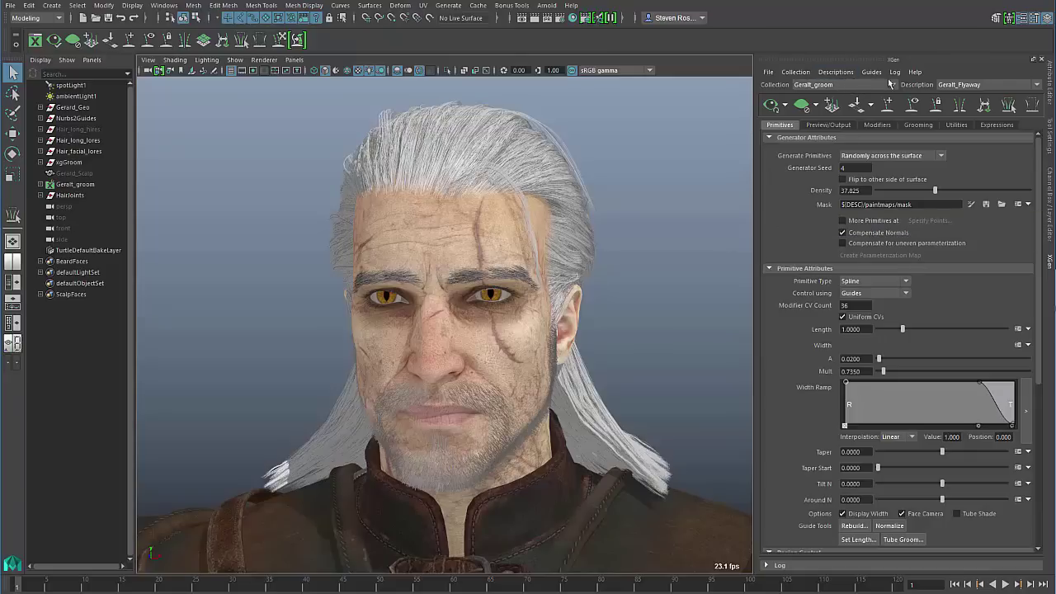
# Select the Geralt_Flyaway description and clear its hair preview.
pyautogui.click(972, 86)
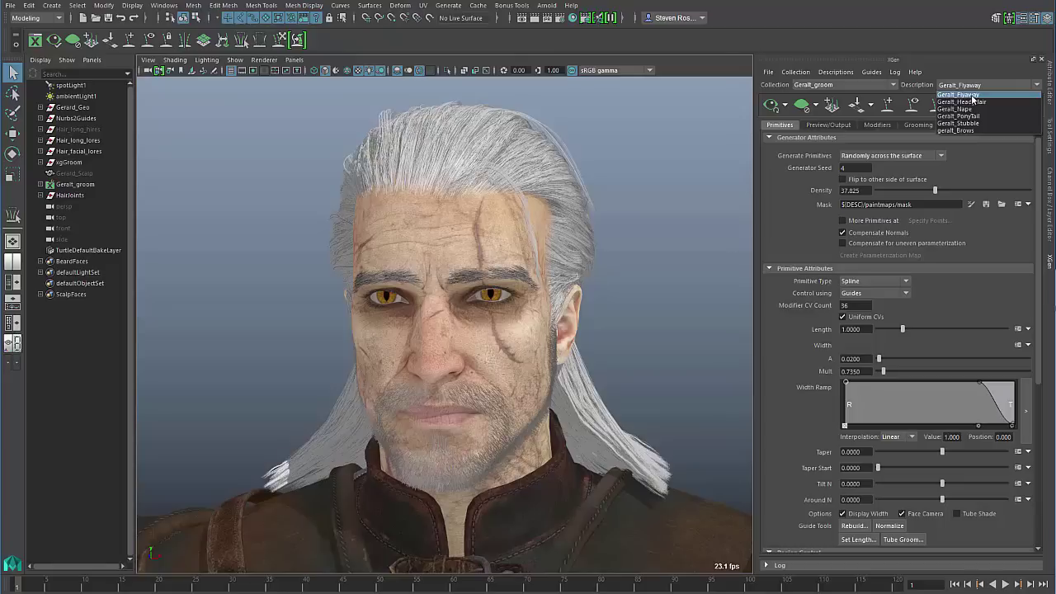
pyautogui.click(974, 94)
pyautogui.click(805, 108)
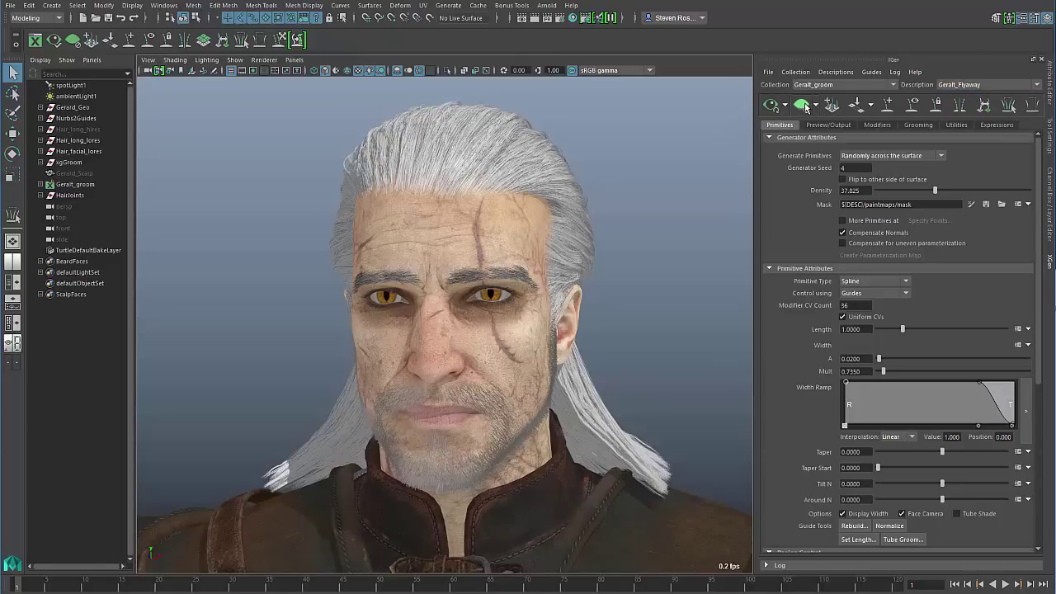
# Switch to the Geralt_Nape description and clear its hair preview.
pyautogui.click(948, 85)
pyautogui.click(946, 112)
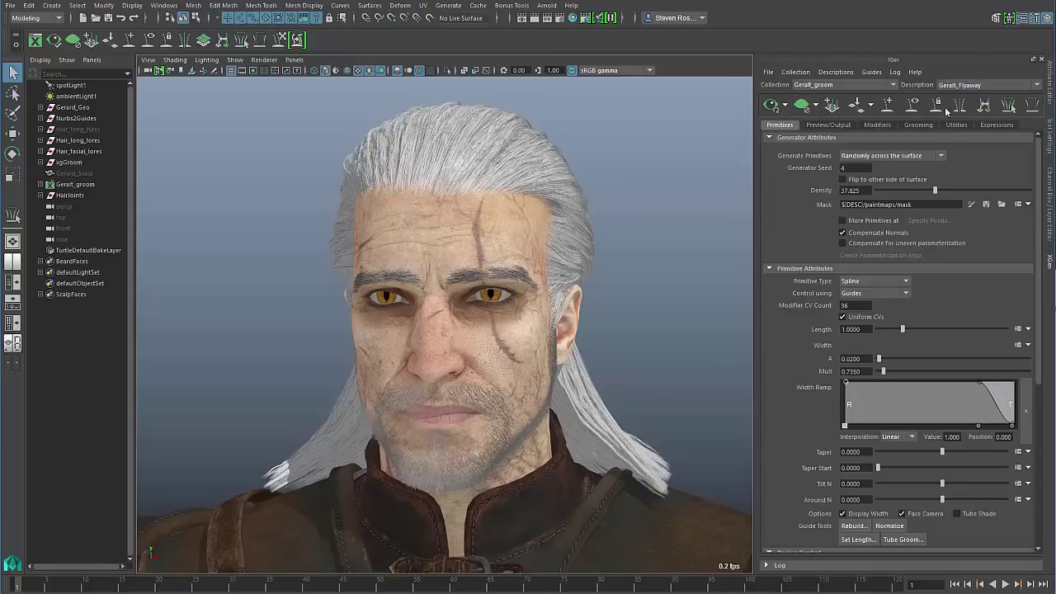
pyautogui.click(803, 106)
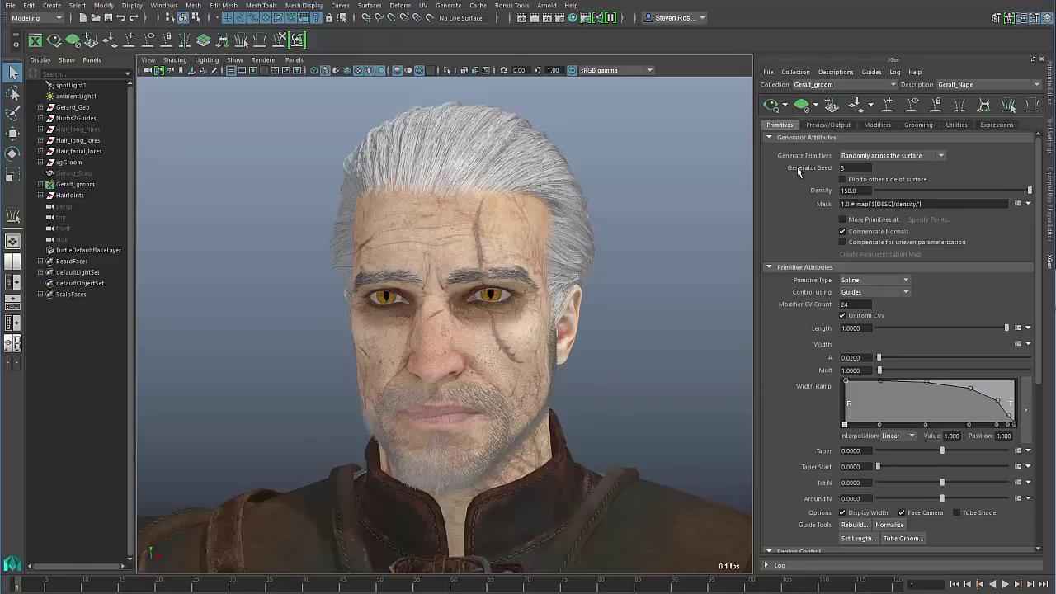
# Switch to the Geralt_Head_Hair description and clear its hair preview.
pyautogui.click(950, 86)
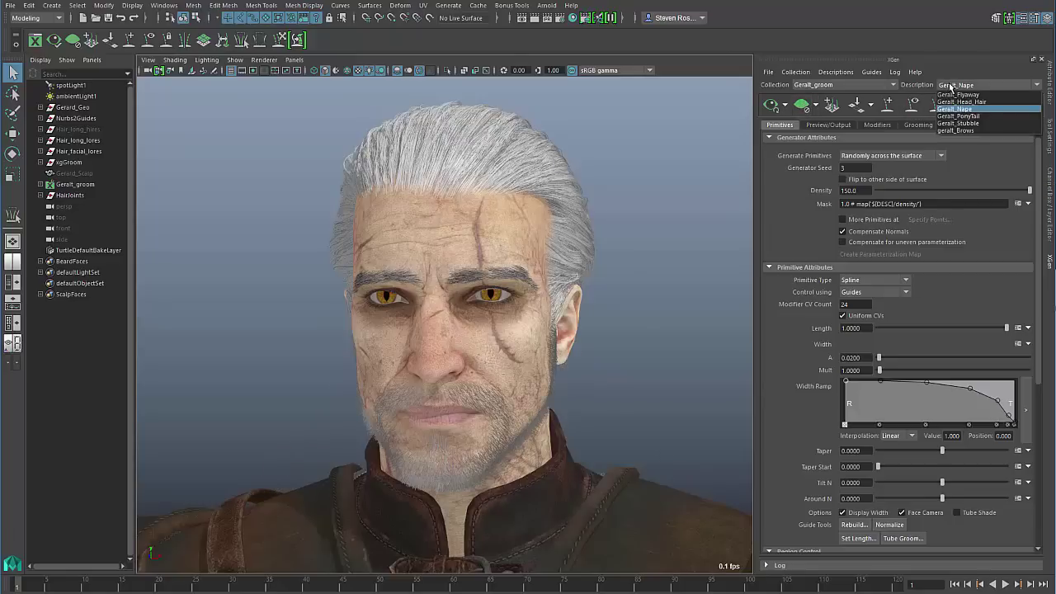
pyautogui.click(968, 102)
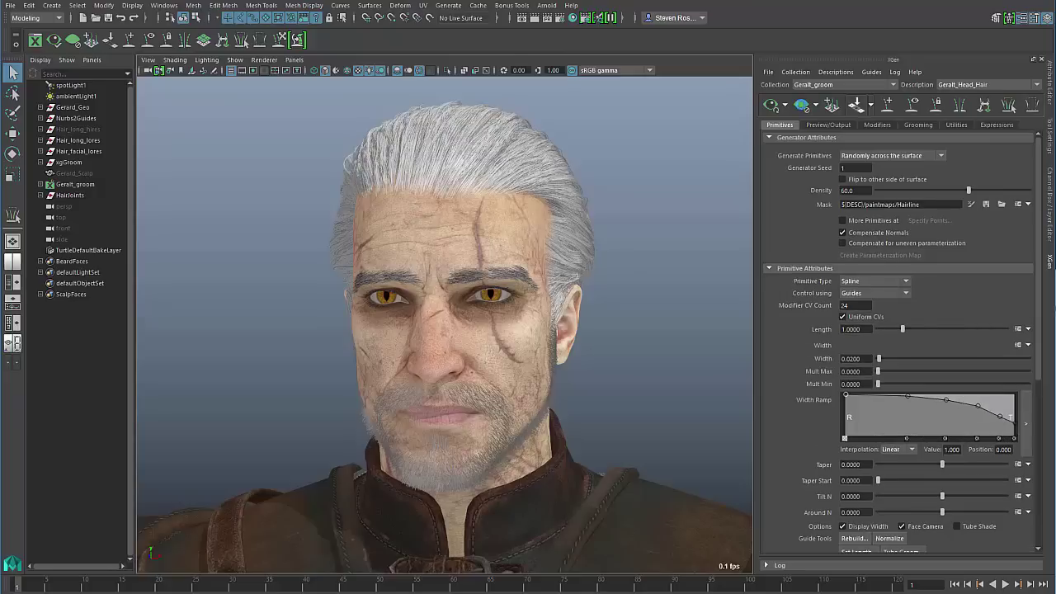
pyautogui.click(802, 105)
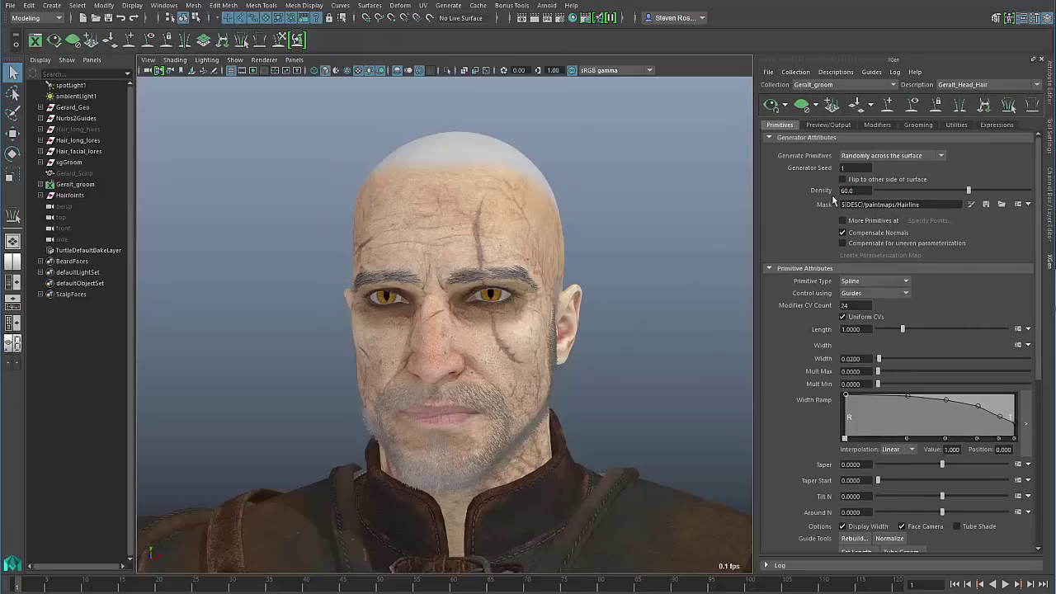
# Switch back to the Geralt_Flyaway description, preview its hair alone and inspect the strands over the forehead.
pyautogui.click(980, 85)
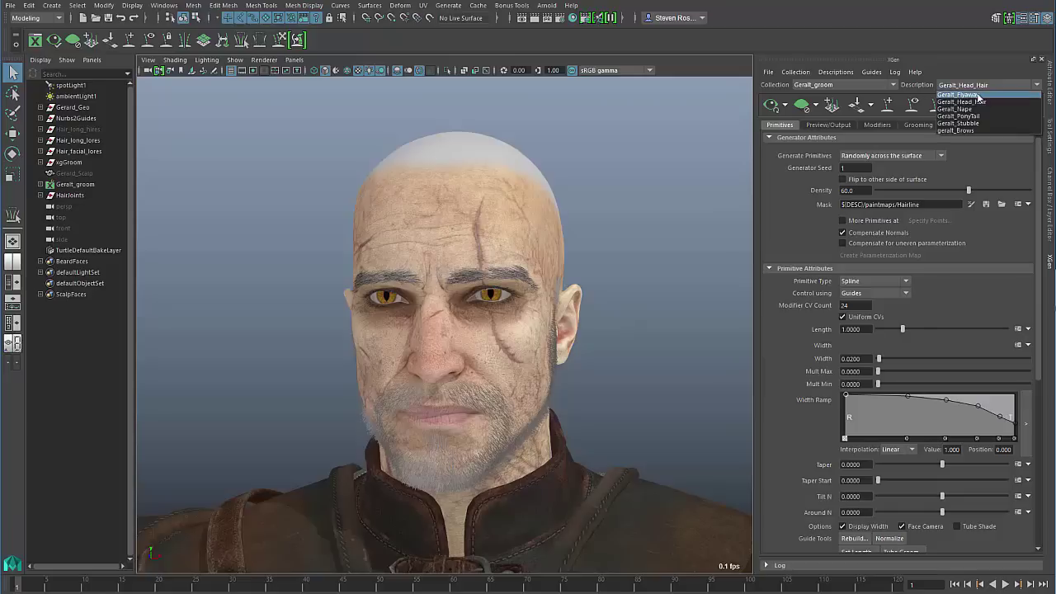
pyautogui.click(976, 96)
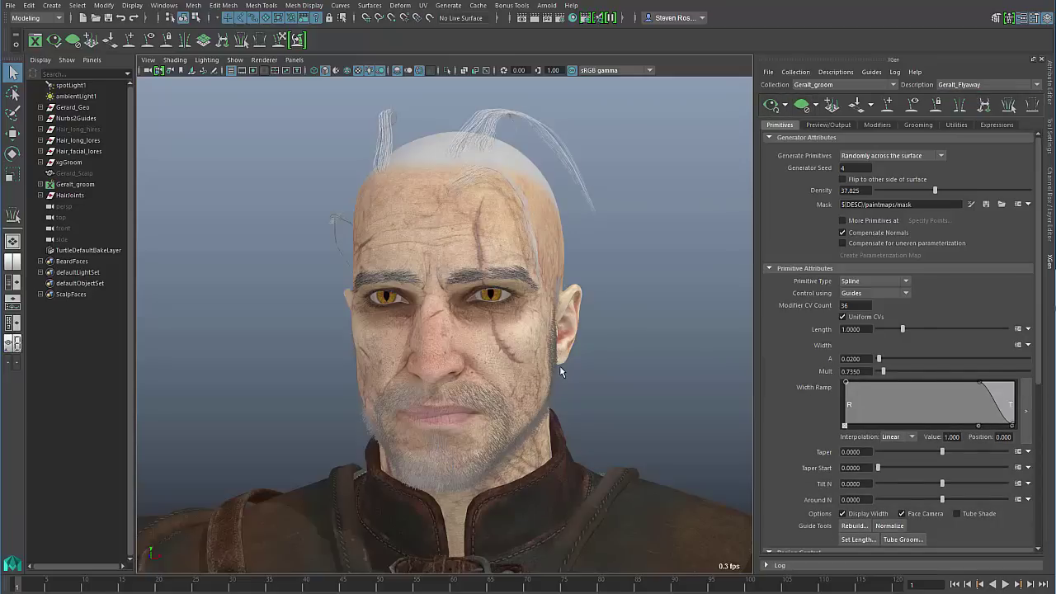
pyautogui.keyDown('alt'); pyautogui.moveTo(461, 269); pyautogui.dragTo(444, 357); pyautogui.keyUp('alt')
pyautogui.keyDown('alt'); pyautogui.moveTo(444, 356); pyautogui.dragTo(688, 437, button='right'); pyautogui.keyUp('alt')
pyautogui.keyDown('alt'); pyautogui.moveTo(631, 416); pyautogui.dragTo(516, 366, button='middle'); pyautogui.keyUp('alt')
pyautogui.keyDown('alt'); pyautogui.moveTo(517, 367); pyautogui.dragTo(619, 399, button='right'); pyautogui.keyUp('alt')
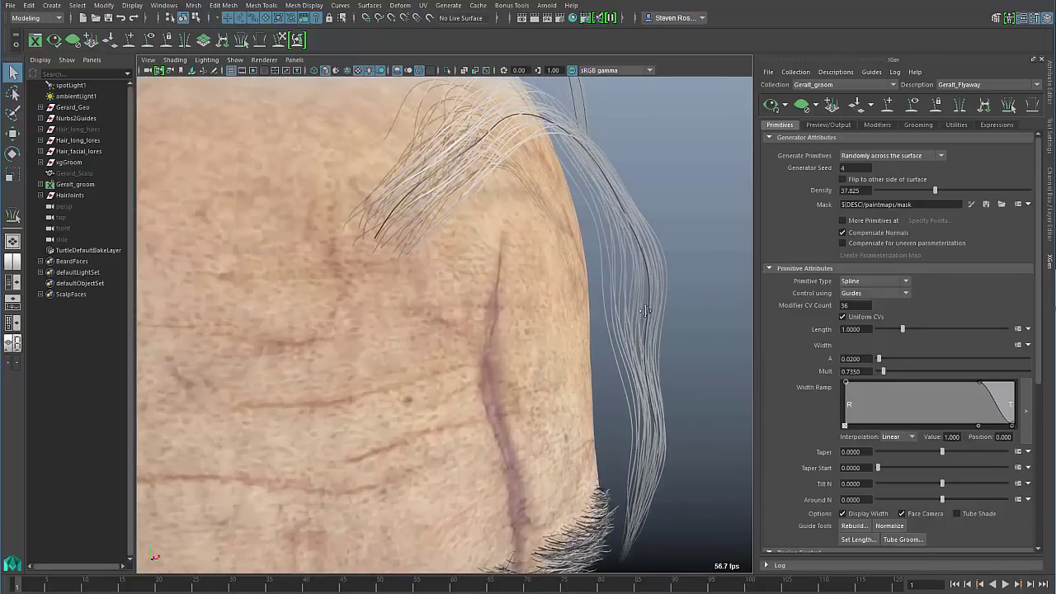
pyautogui.keyDown('alt'); pyautogui.moveTo(645, 310); pyautogui.dragTo(613, 325, button='middle'); pyautogui.keyUp('alt')
pyautogui.keyDown('alt'); pyautogui.moveTo(613, 325); pyautogui.dragTo(318, 315, button='right'); pyautogui.keyUp('alt')
pyautogui.keyDown('alt'); pyautogui.moveTo(318, 316); pyautogui.dragTo(575, 284); pyautogui.keyUp('alt')
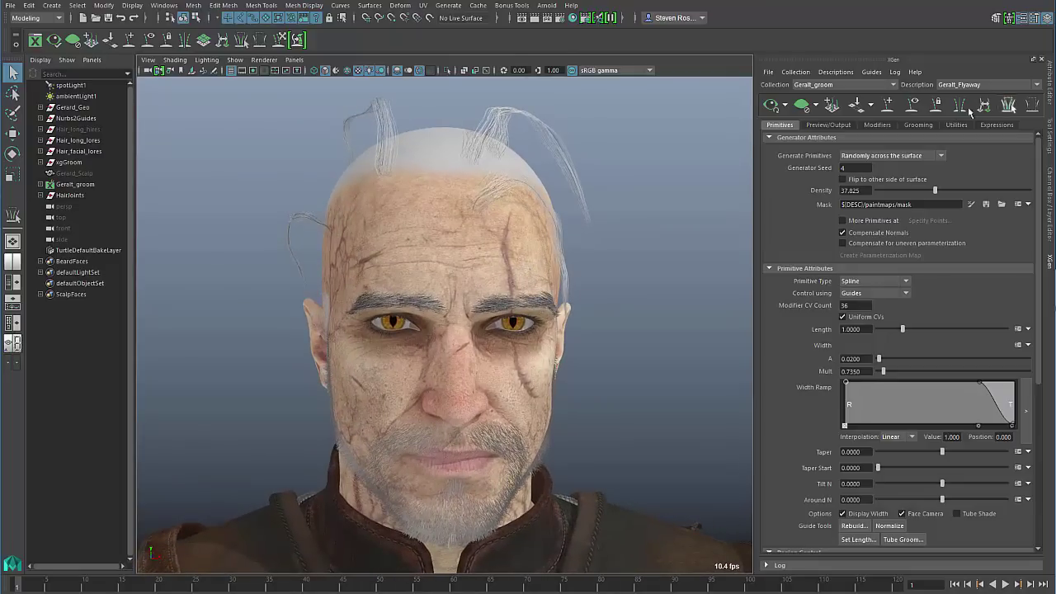
# Show the flyaway guides and enter control vertex editing on the guide that falls past the scarred brow.
pyautogui.click(911, 106)
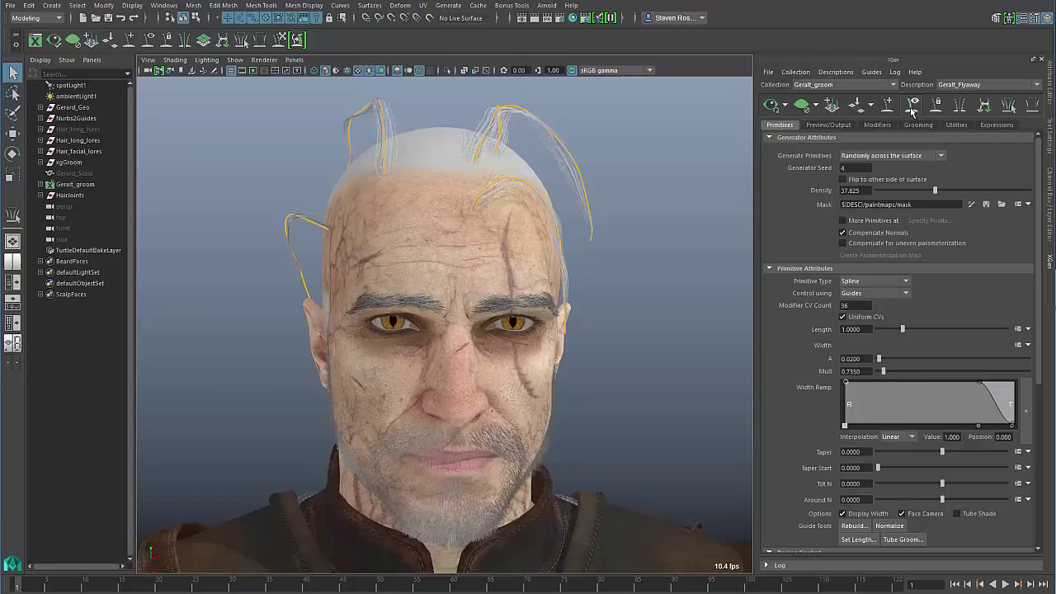
pyautogui.keyDown('alt'); pyautogui.moveTo(477, 299); pyautogui.dragTo(494, 321); pyautogui.keyUp('alt')
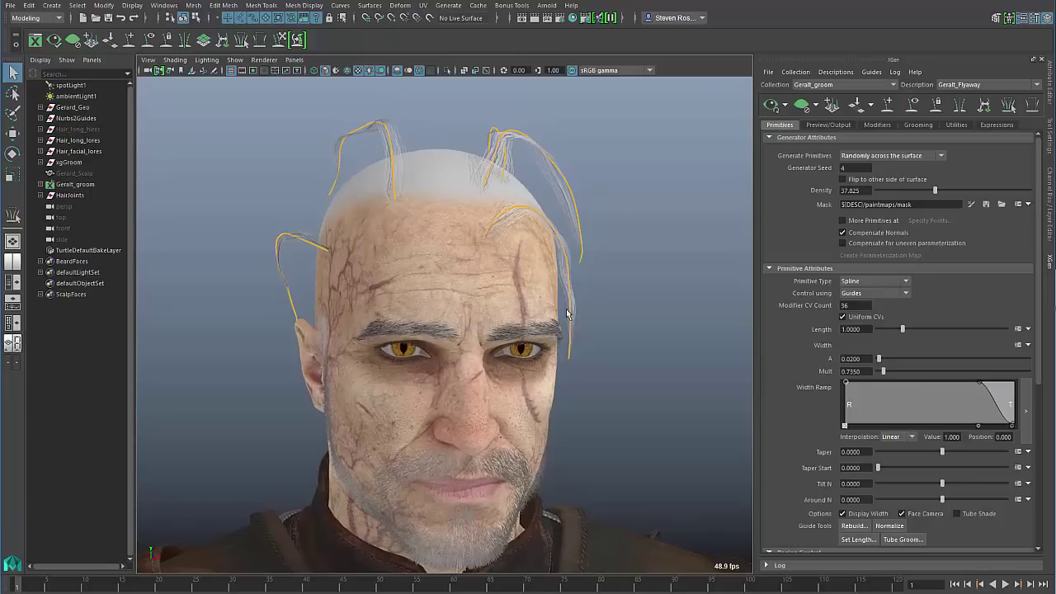
pyautogui.click(584, 328)
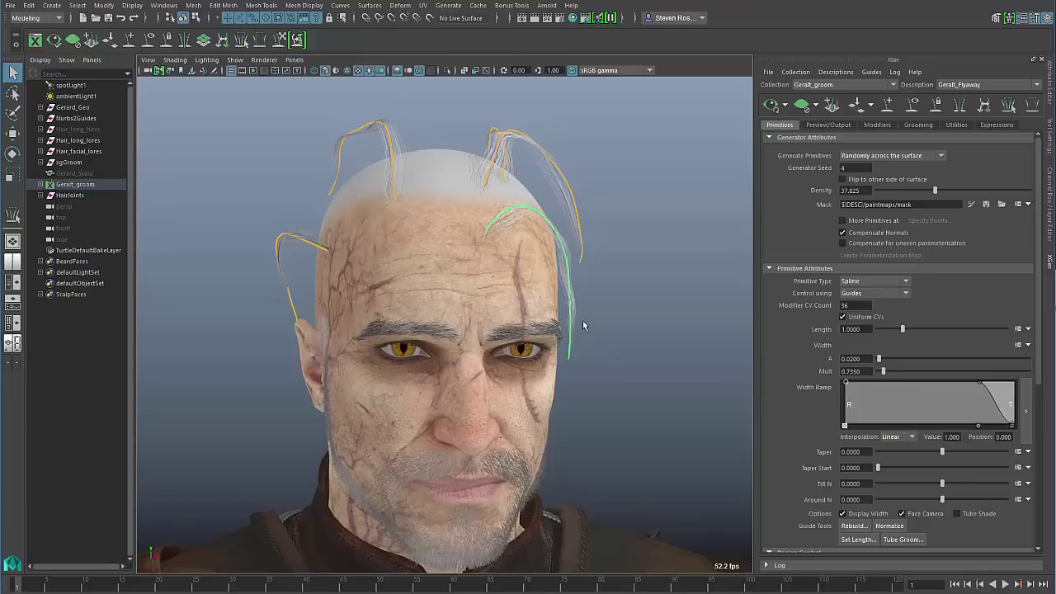
pyautogui.moveTo(569, 315); pyautogui.dragTo(528, 304, button='right')
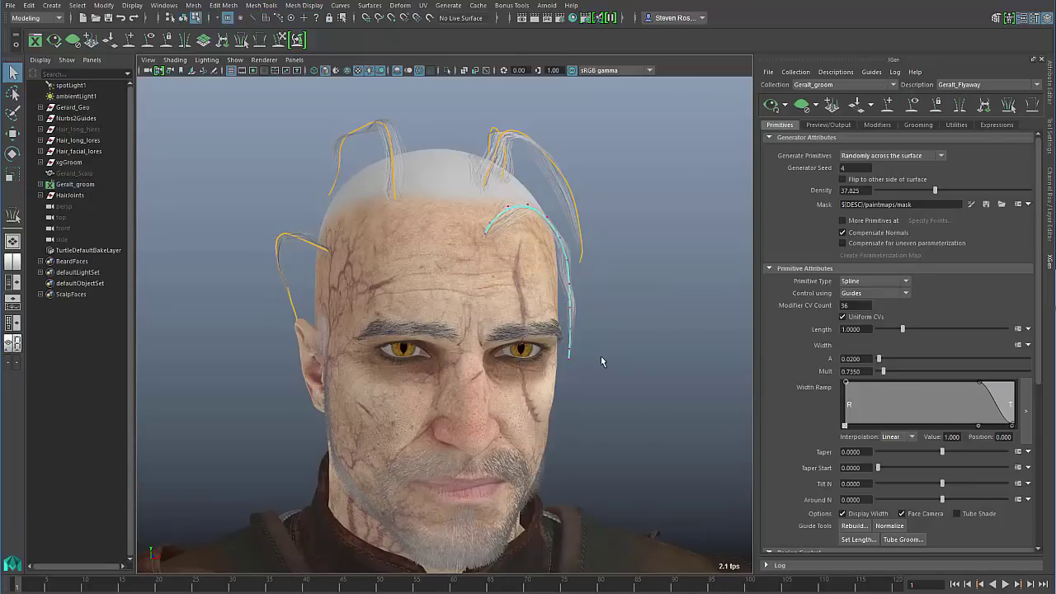
# Try to reshape the brow guide by pulling its tip and, with Soft Select on, its middle vertex outward, and update the preview.
pyautogui.press('w')
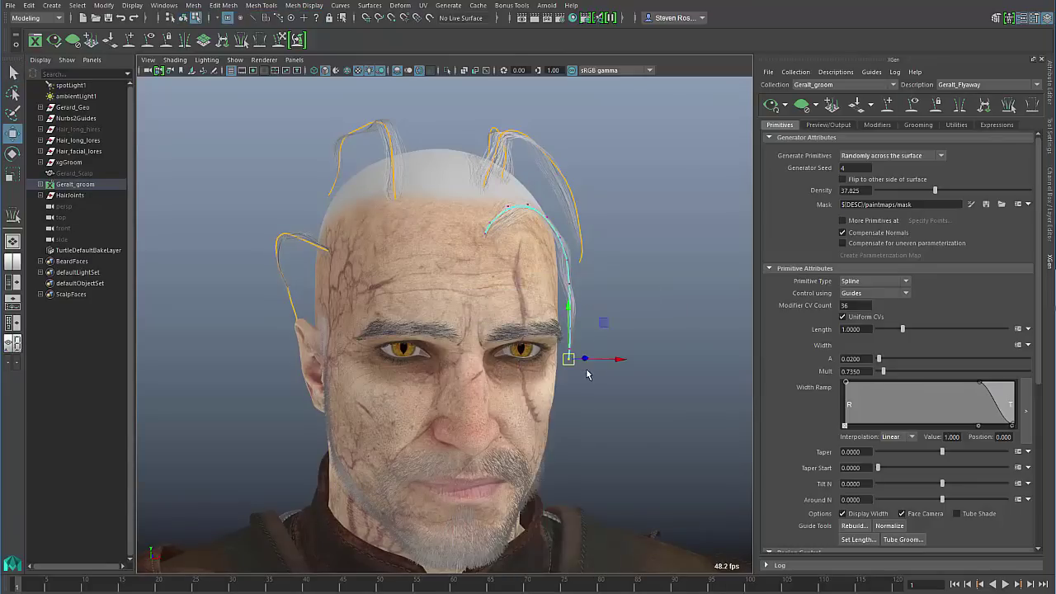
pyautogui.moveTo(564, 357); pyautogui.dragTo(594, 308)
pyautogui.hotkey('ctrl', 'z')
pyautogui.press('b')
pyautogui.click(563, 233)
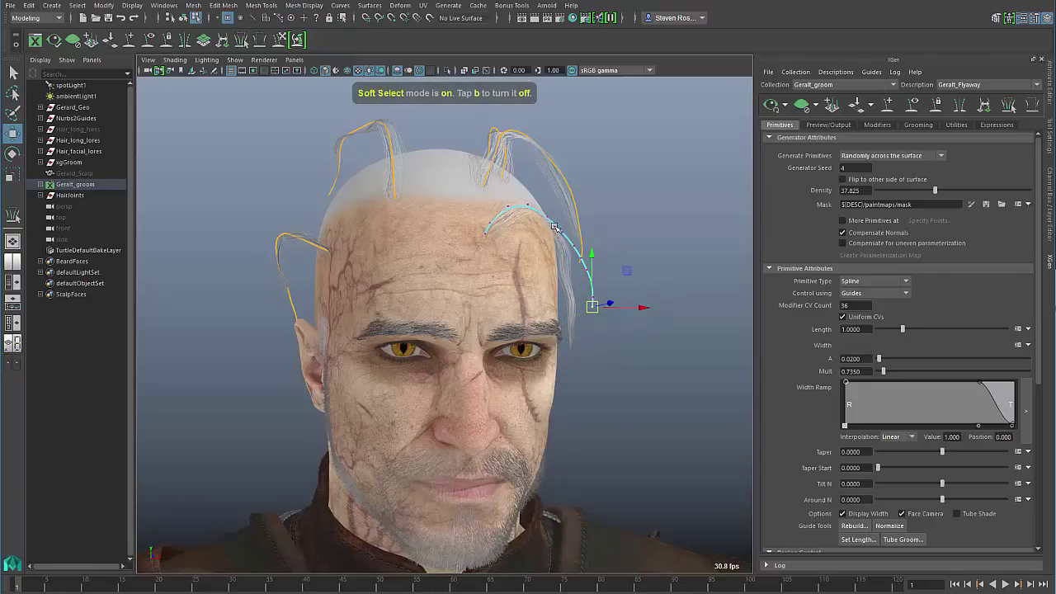
pyautogui.moveTo(566, 232); pyautogui.dragTo(595, 221)
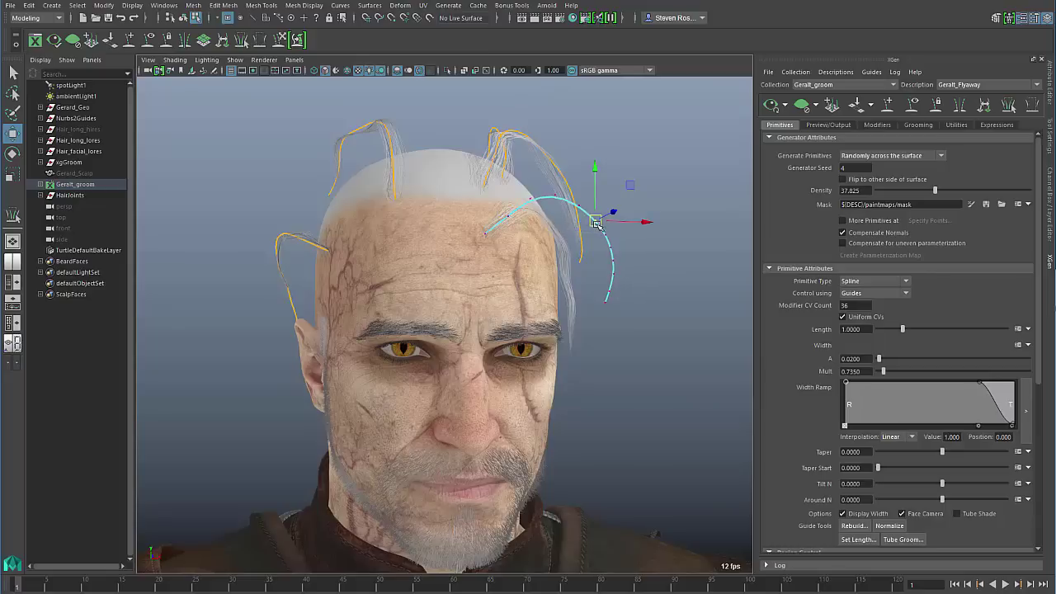
pyautogui.click(772, 109)
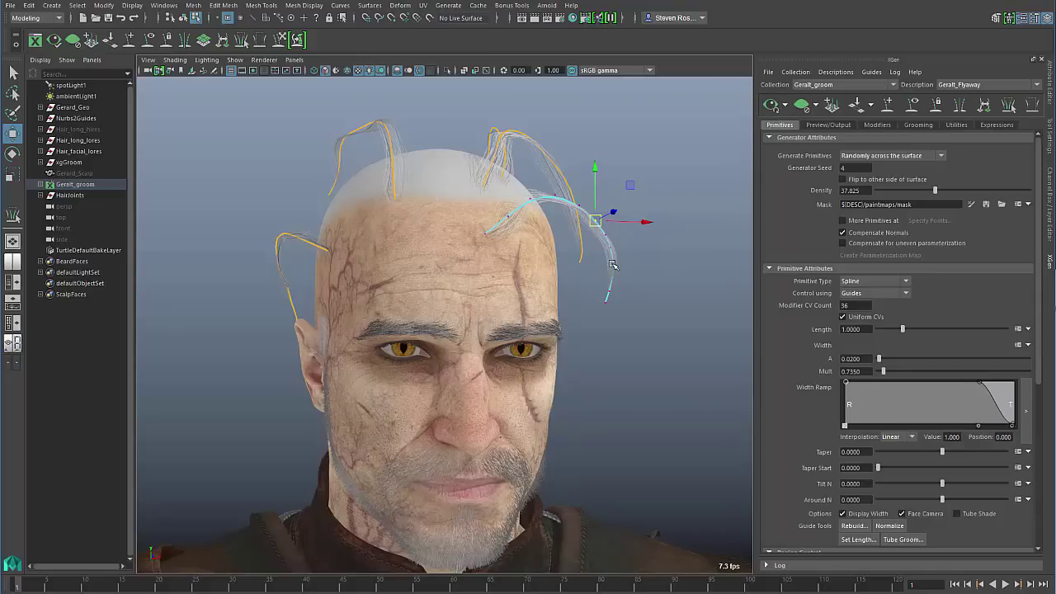
# Undo the vertex moves made on the brow guide.
pyautogui.keyDown('alt'); pyautogui.moveTo(614, 265); pyautogui.dragTo(623, 264); pyautogui.keyUp('alt')
pyautogui.hotkey('ctrl', 'z')
pyautogui.hotkey('ctrl', 'z')
pyautogui.hotkey('ctrl', 'z')
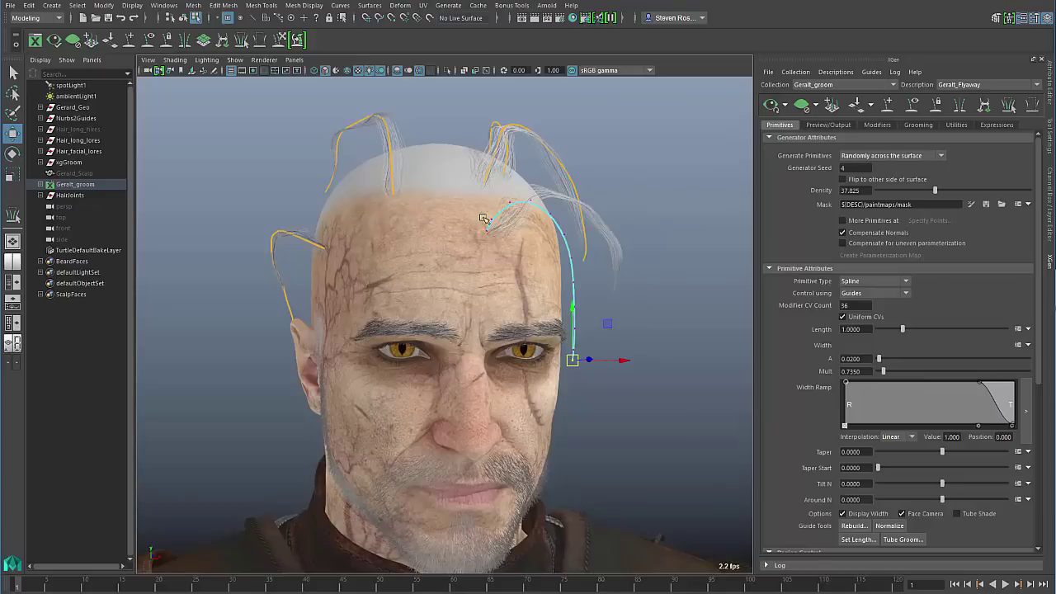
# Return to object selection, brush the flyaway guides on both sides of the head with Sculpt guides, and update the preview.
pyautogui.press('F8')
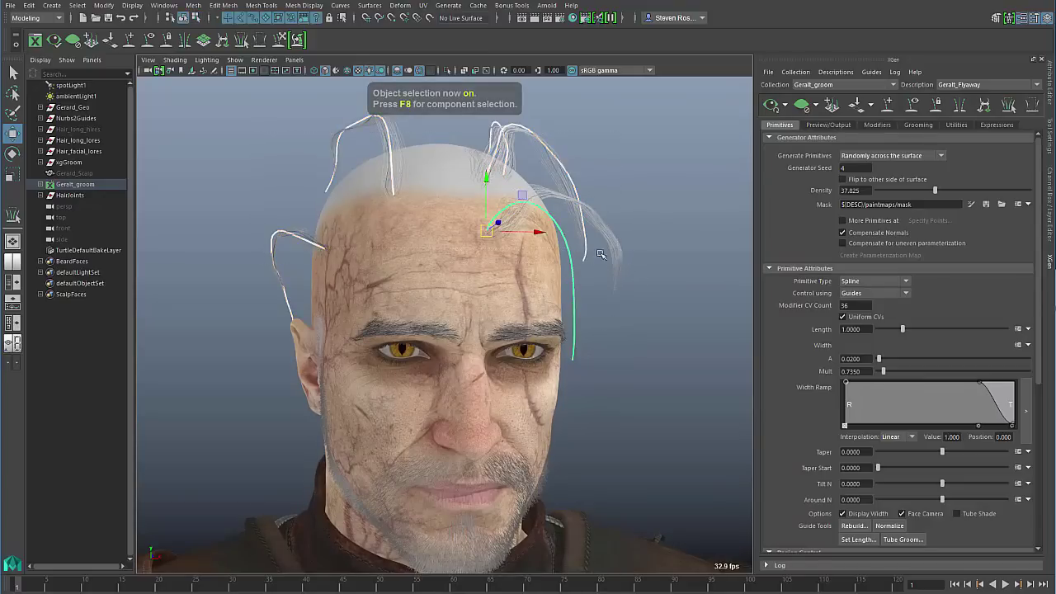
pyautogui.click(280, 40)
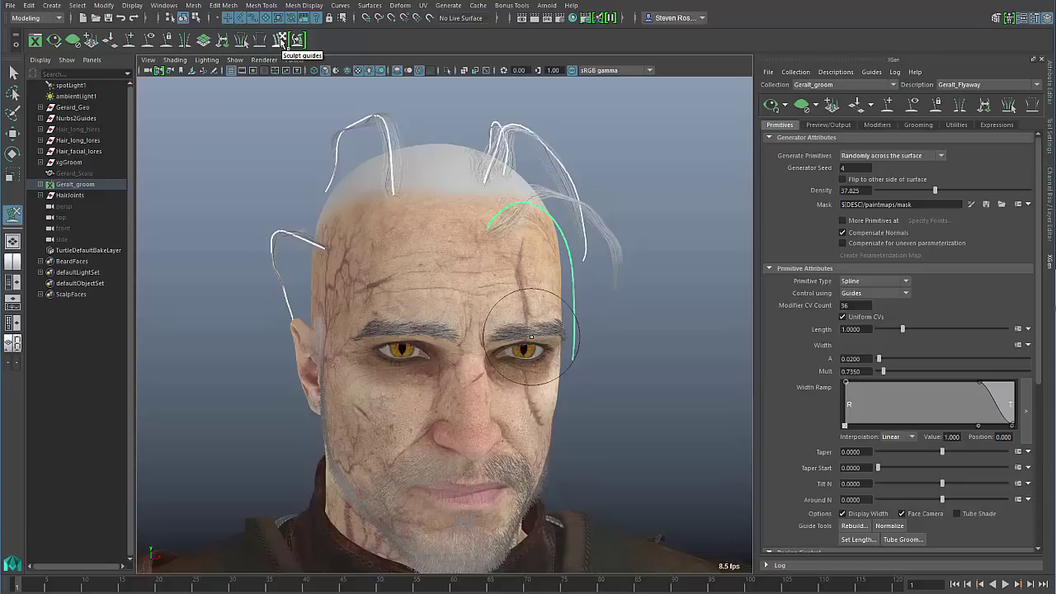
pyautogui.keyDown('alt'); pyautogui.moveTo(622, 292); pyautogui.dragTo(580, 266, button='right'); pyautogui.keyUp('alt')
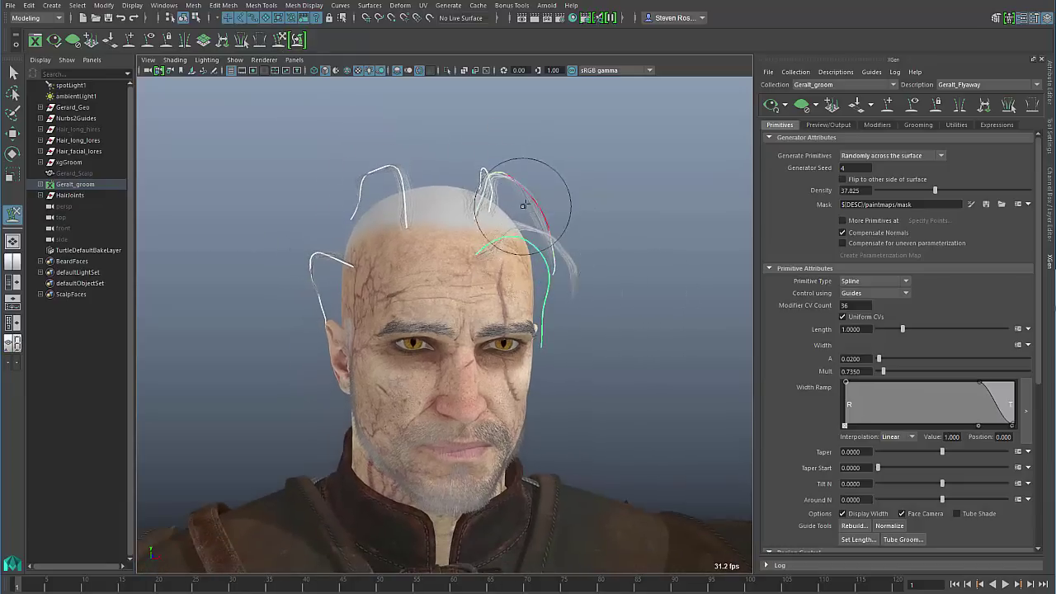
pyautogui.moveTo(522, 206); pyautogui.dragTo(537, 198)
pyautogui.moveTo(399, 176)
pyautogui.mouseDown()
pyautogui.moveTo(412, 168)
pyautogui.moveTo(369, 174)
pyautogui.moveTo(353, 194)
pyautogui.mouseUp()
pyautogui.moveTo(316, 263)
pyautogui.mouseDown()
pyautogui.moveTo(338, 247)
pyautogui.moveTo(305, 269)
pyautogui.moveTo(314, 314)
pyautogui.mouseUp()
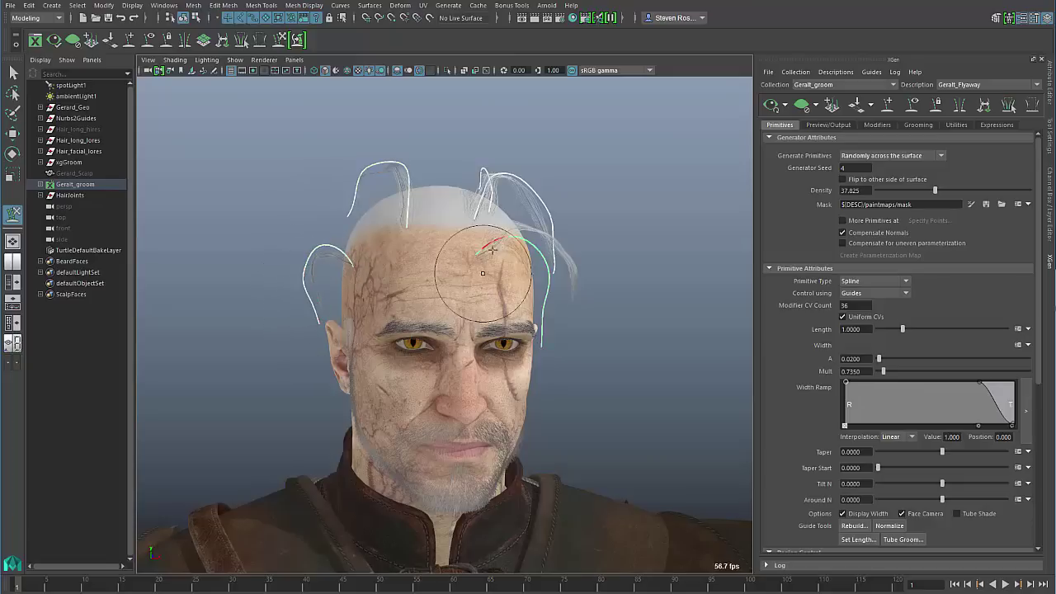
pyautogui.moveTo(493, 250); pyautogui.dragTo(506, 233)
pyautogui.moveTo(545, 281); pyautogui.dragTo(537, 280)
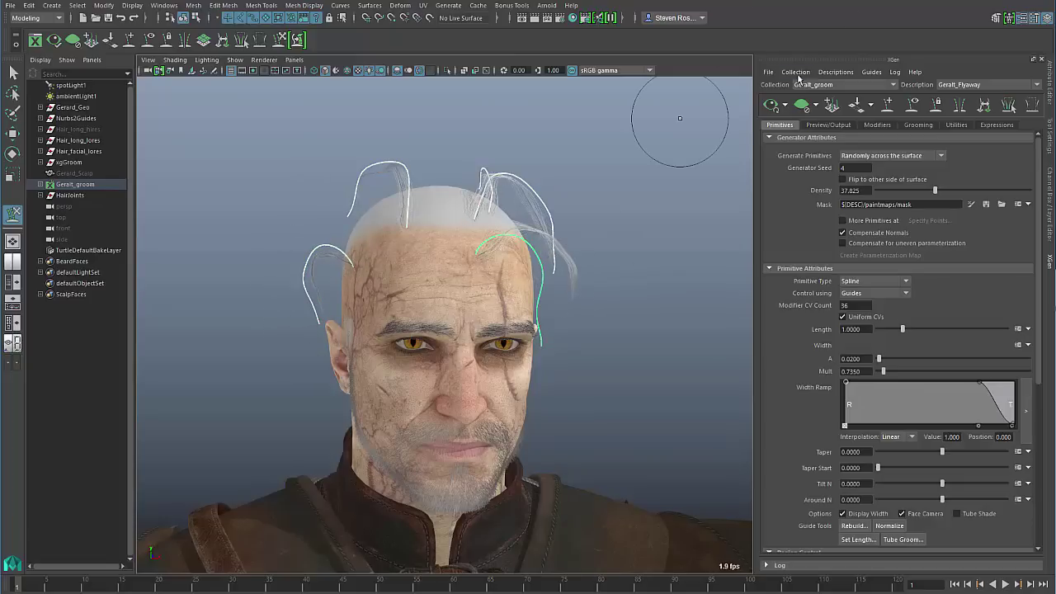
pyautogui.click(773, 106)
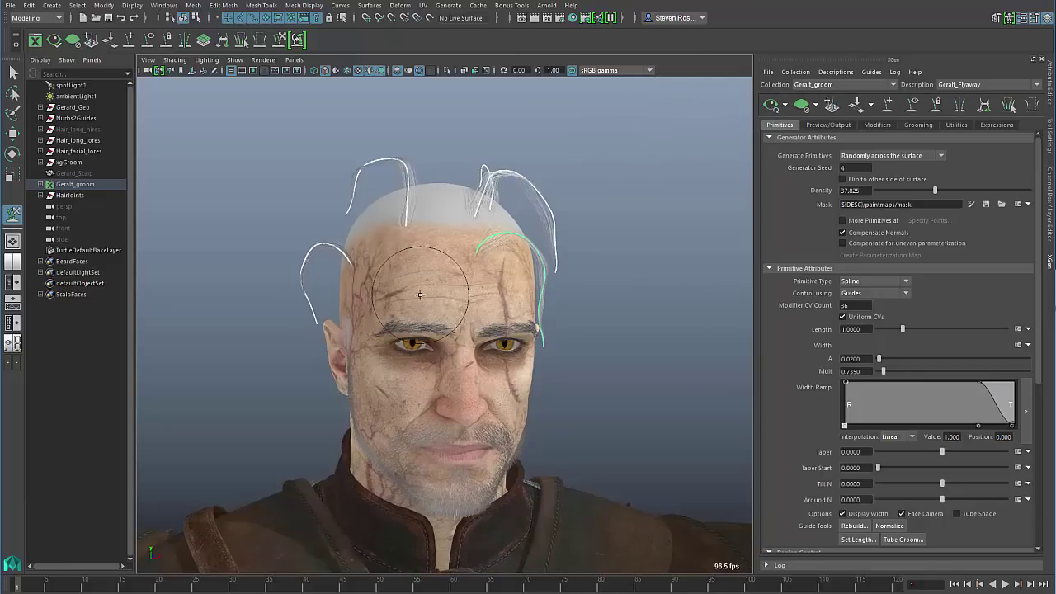
# Undo the sculpting strokes on the flyaway guides.
pyautogui.hotkey('ctrl', 'z')
pyautogui.hotkey('ctrl', 'z')
pyautogui.hotkey('ctrl', 'z')
pyautogui.hotkey('ctrl', 'z')
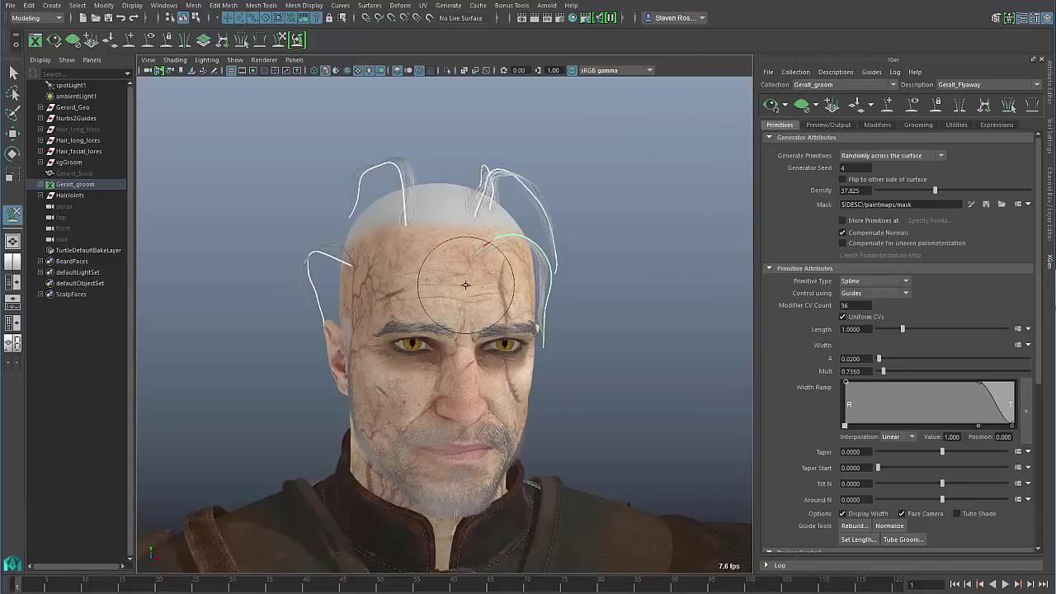
# Leave guide sculpting and component mode, and select the guide past the scarred brow as an object.
pyautogui.scroll(4, 482, 312)
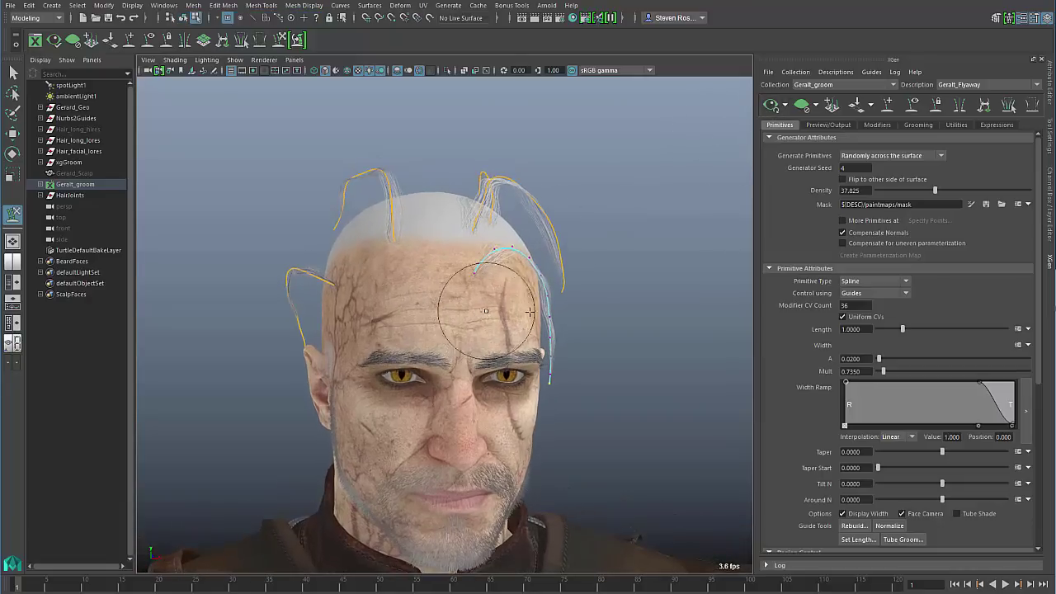
pyautogui.press('F8')
pyautogui.press('q')
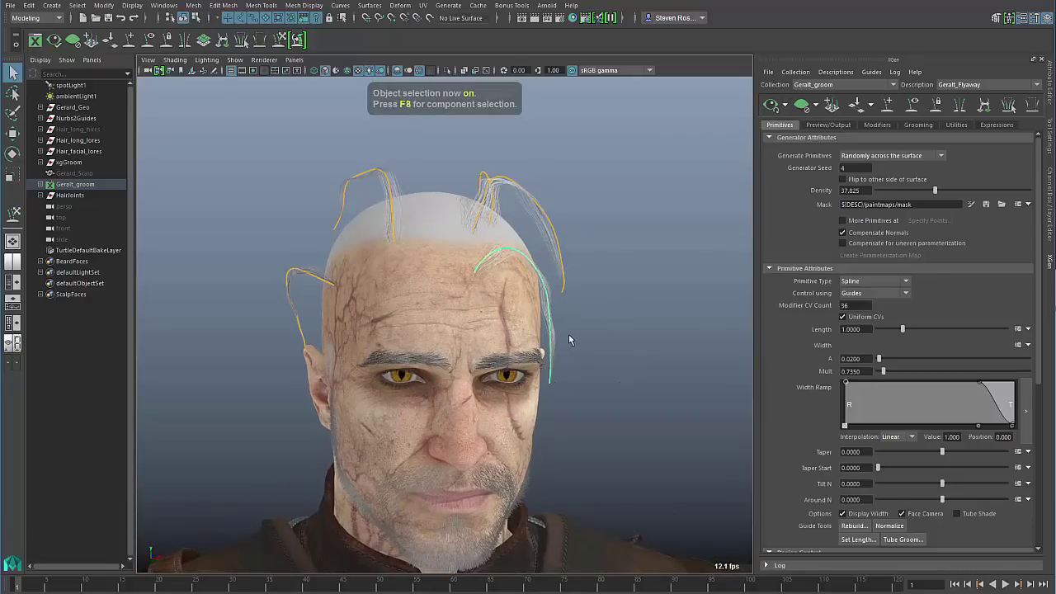
pyautogui.click(552, 324)
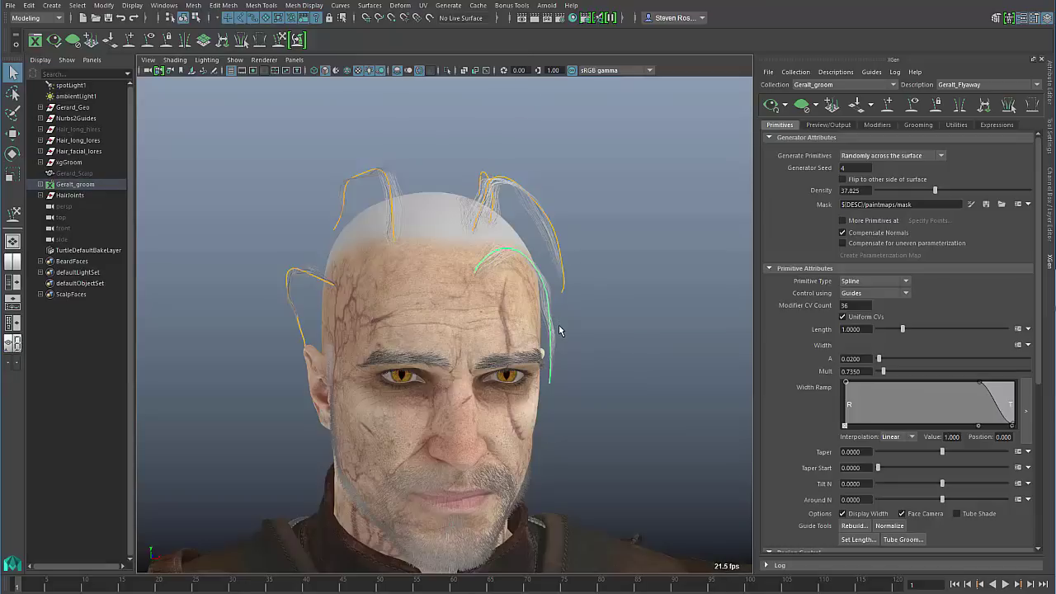
# Display the control points of the guide past the scarred brow, and show XGen's full set of utilities.
pyautogui.rightClick(550, 317)
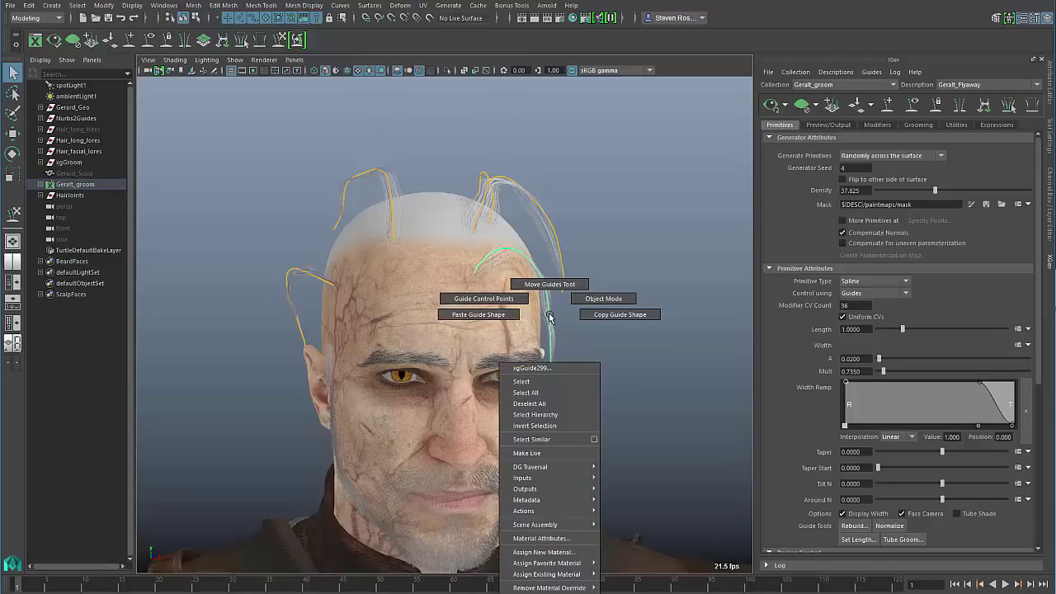
pyautogui.moveTo(550, 315); pyautogui.dragTo(498, 305, button='right')
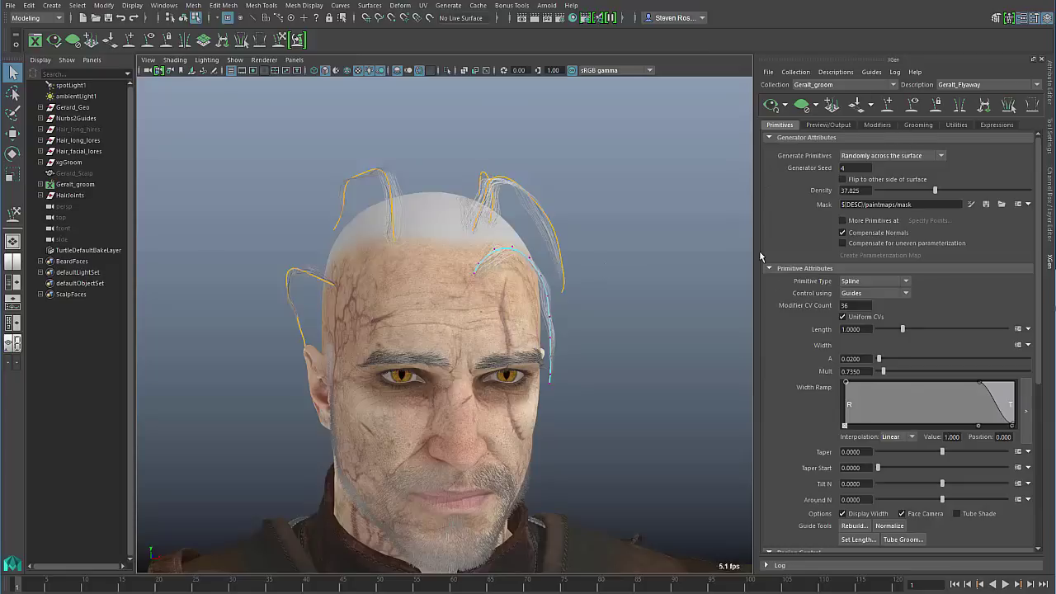
pyautogui.click(957, 124)
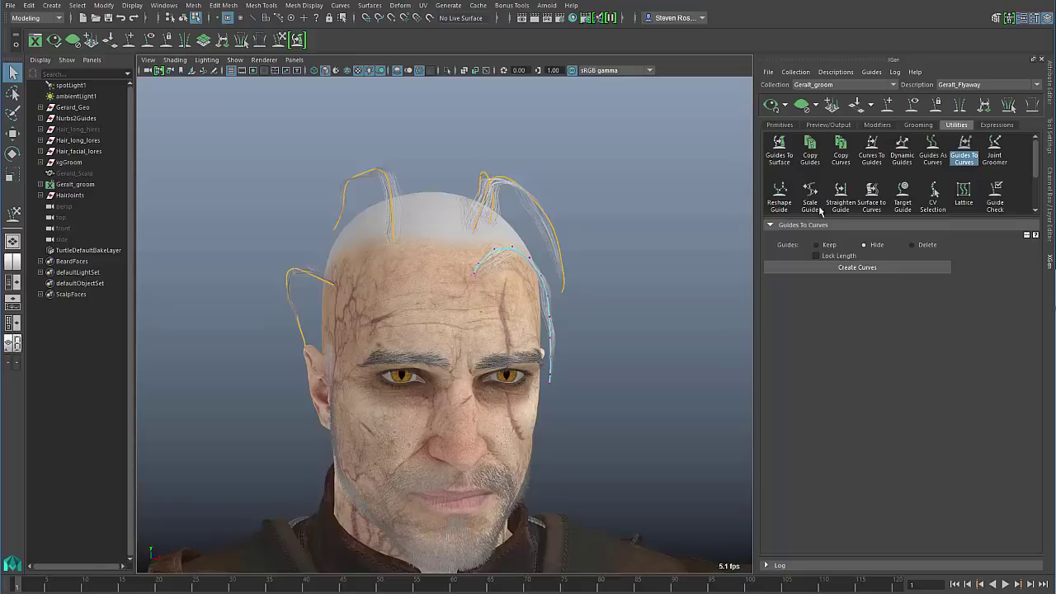
pyautogui.moveTo(890, 217)
pyautogui.mouseDown()
pyautogui.moveTo(891, 292)
pyautogui.moveTo(896, 216)
pyautogui.moveTo(897, 231)
pyautogui.mouseUp()
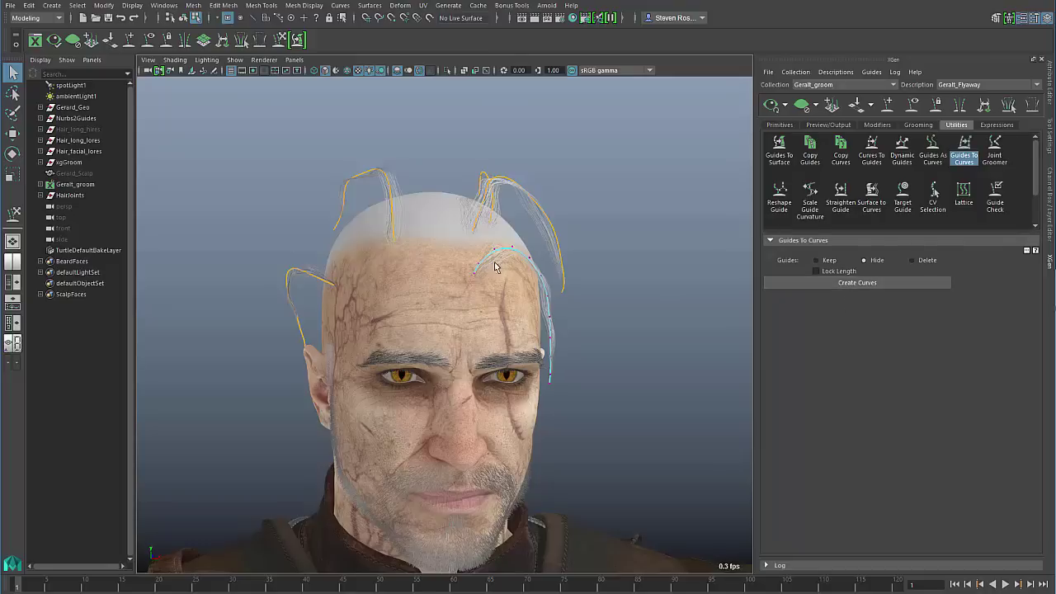
# Return to object mode, select all the flyaway guides, and convert them to curves with the guides hidden.
pyautogui.moveTo(512, 252); pyautogui.dragTo(560, 234, button='right')
pyautogui.moveTo(230, 176); pyautogui.dragTo(521, 261)
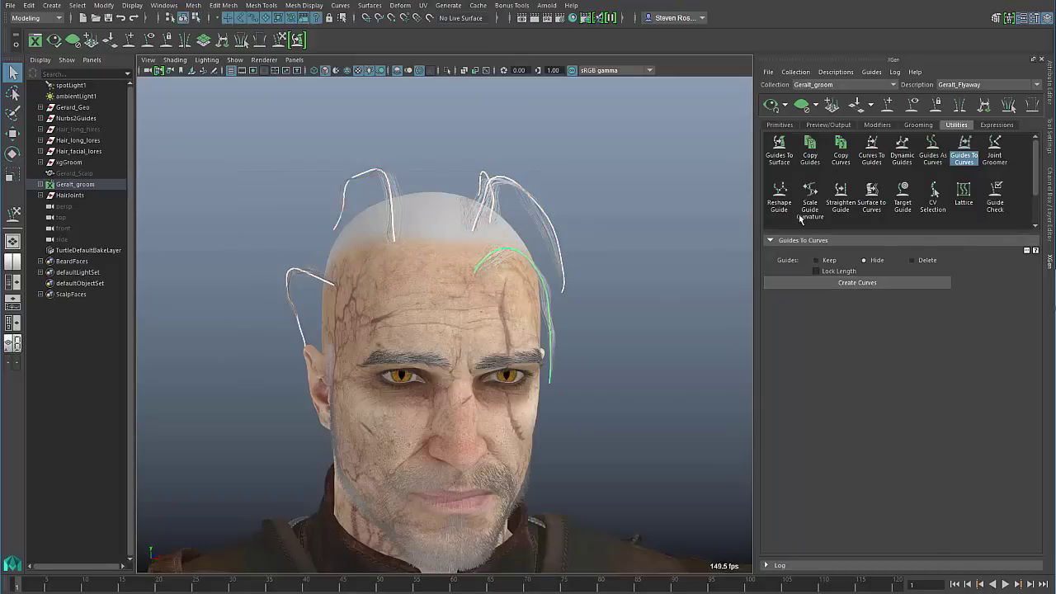
pyautogui.click(862, 283)
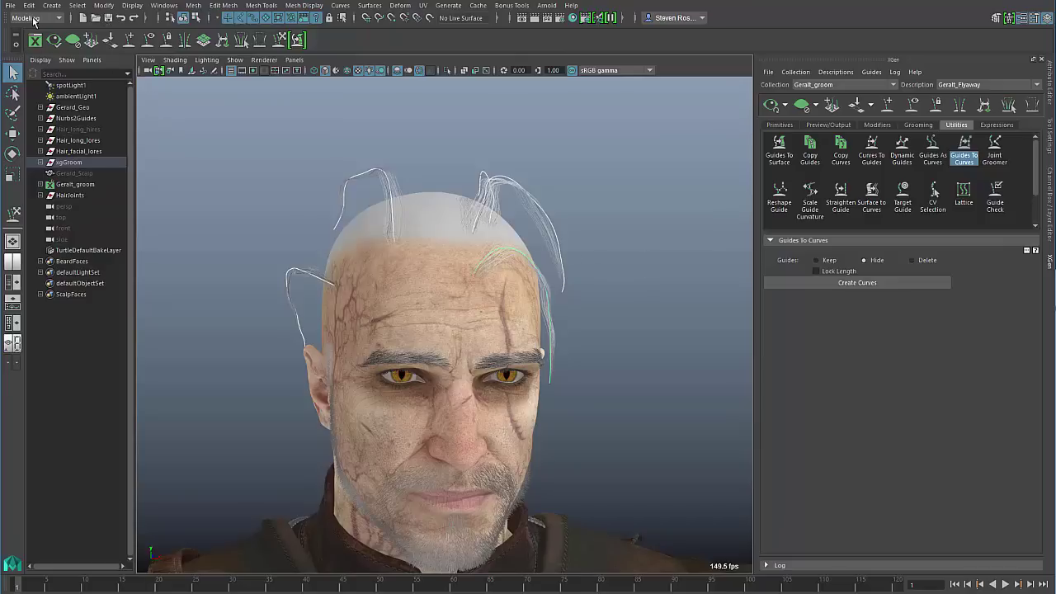
# Detach the Bonus Tools Modeling commands as a floating window.
pyautogui.click(361, 7)
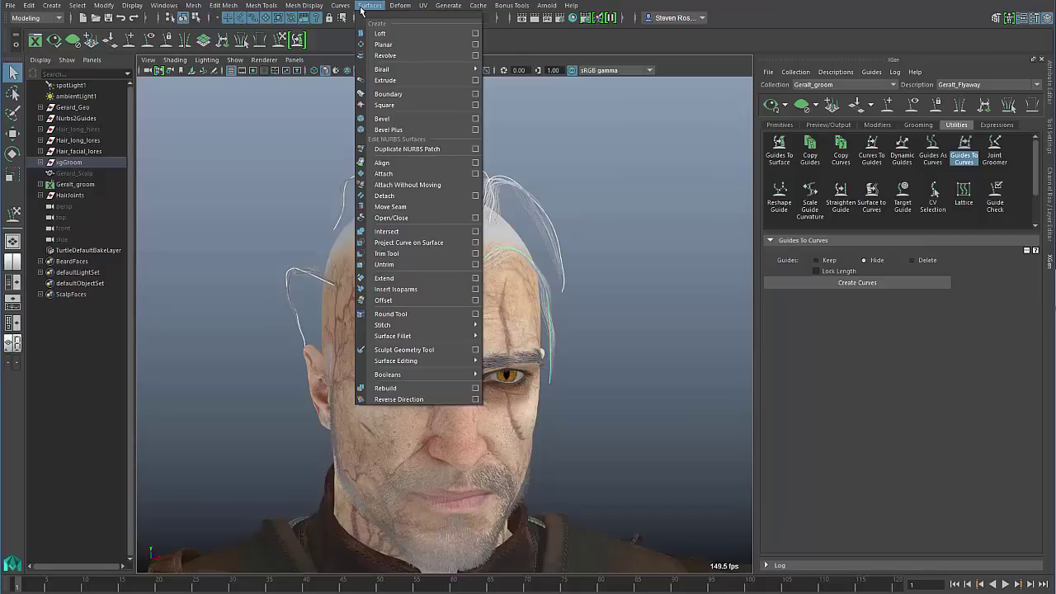
pyautogui.moveTo(521, 7)
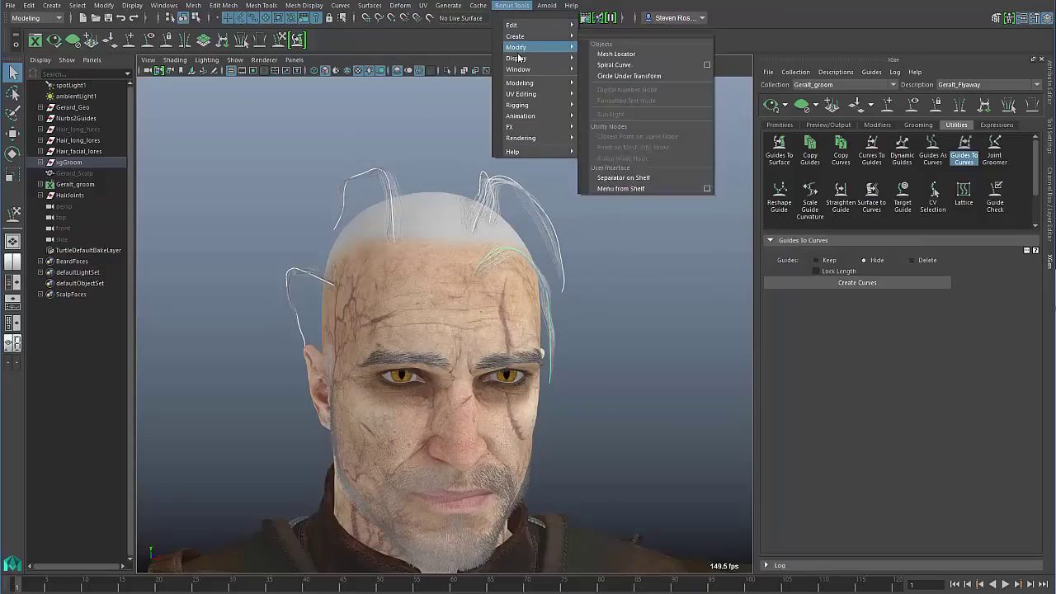
pyautogui.moveTo(521, 84)
pyautogui.click(613, 83)
pyautogui.moveTo(638, 74); pyautogui.dragTo(689, 33)
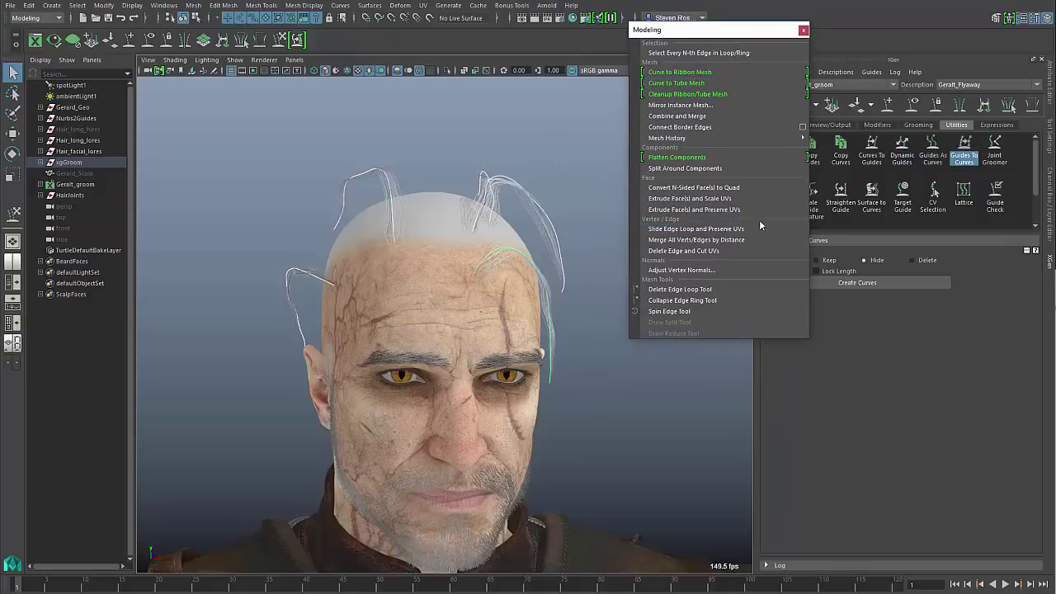
# Try converting the guide curves to tube meshes with Curve to Tube Mesh, and undo the conversion.
pyautogui.click(687, 83)
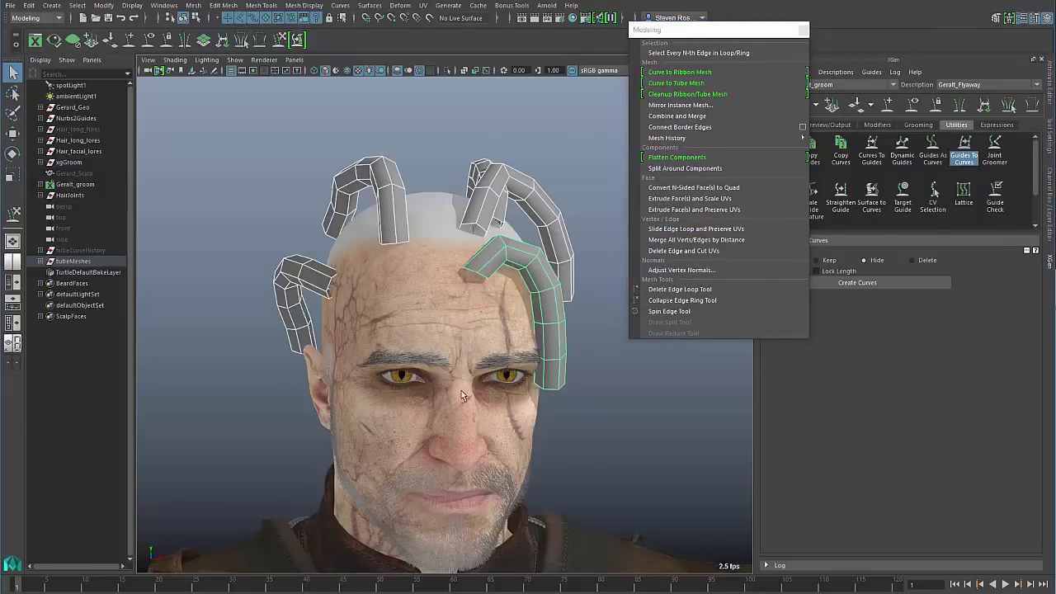
pyautogui.keyDown('alt'); pyautogui.moveTo(464, 396); pyautogui.dragTo(503, 377); pyautogui.keyUp('alt')
pyautogui.keyDown('alt'); pyautogui.moveTo(510, 310); pyautogui.dragTo(490, 336); pyautogui.keyUp('alt')
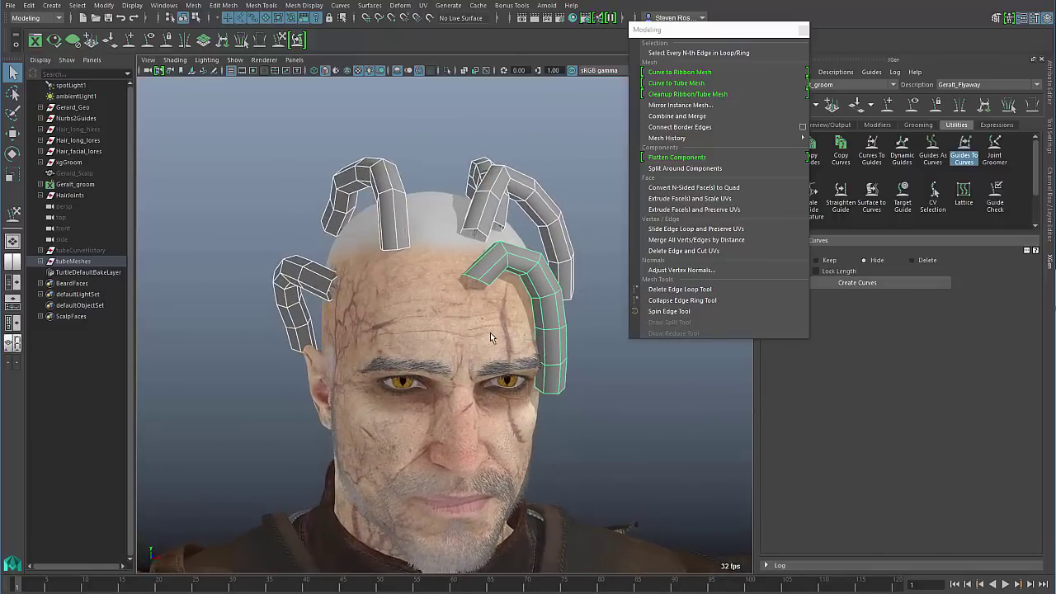
pyautogui.hotkey('ctrl', 'z')
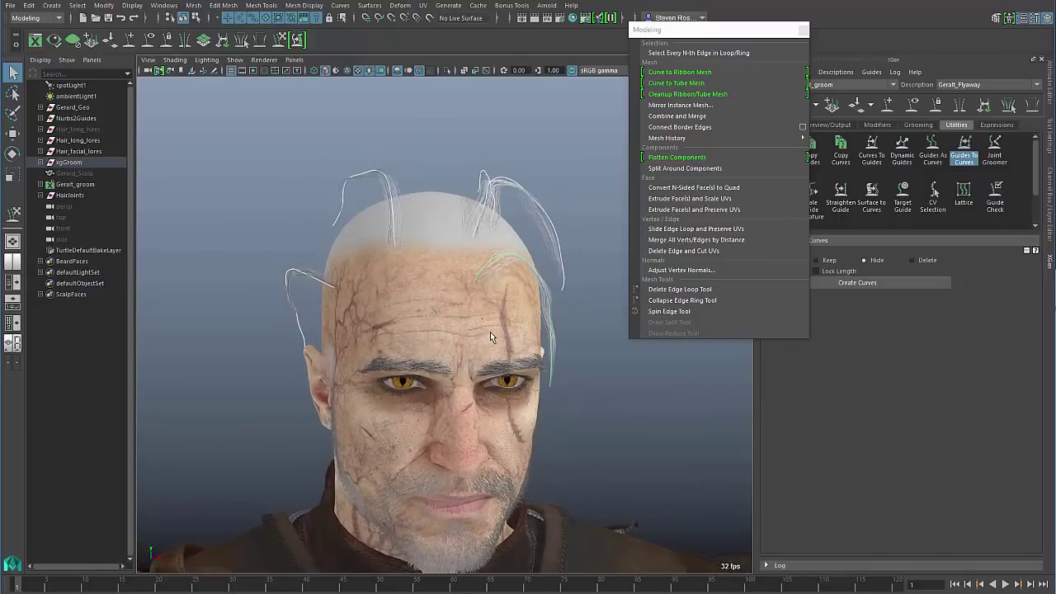
# Convert the guide curves to ribbon meshes with Curve to Ribbon Mesh, and close the floating Modeling window.
pyautogui.click(677, 73)
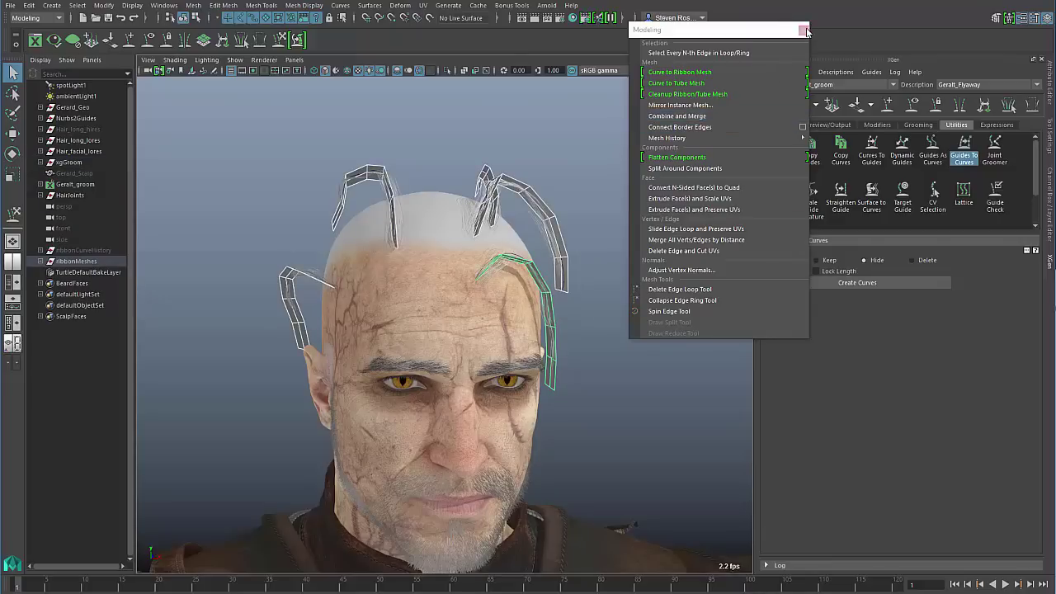
pyautogui.click(804, 30)
pyautogui.click(786, 125)
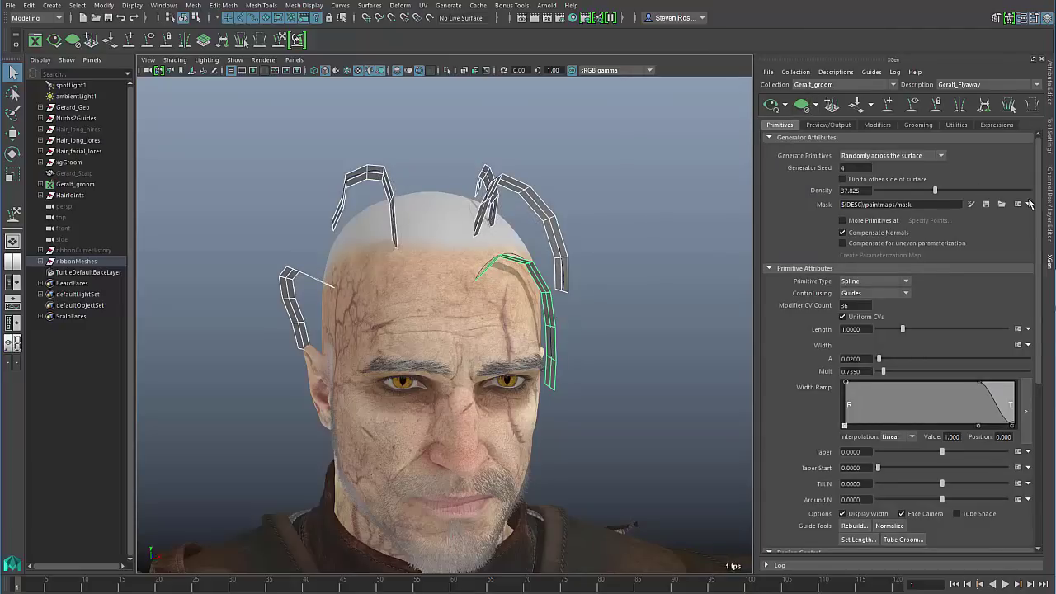
# Set the Width of all the ribbon meshes to 2.8 and their Orientation to 82.
pyautogui.click(1050, 197)
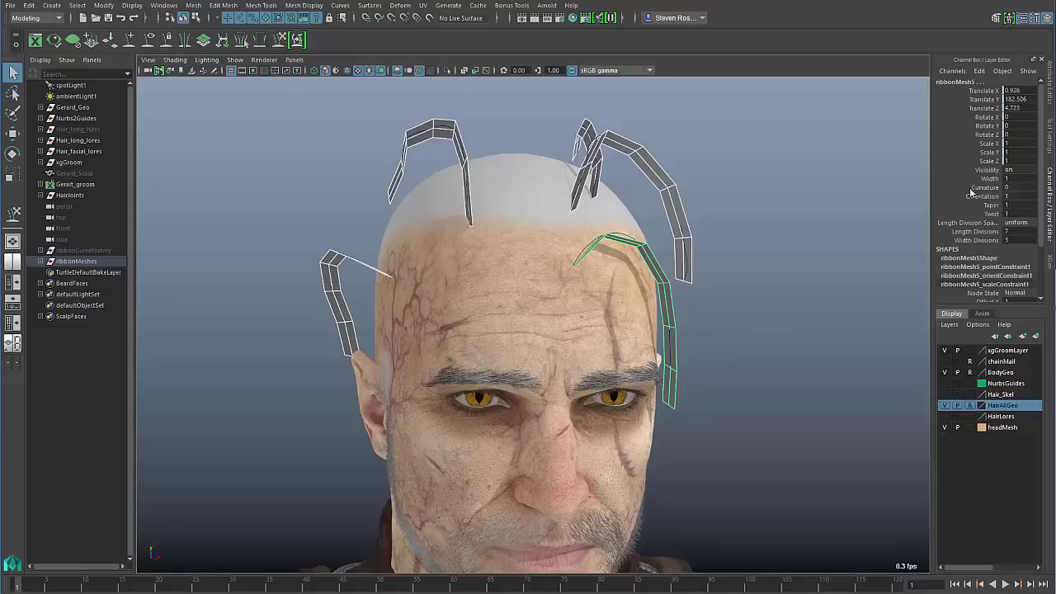
pyautogui.click(990, 178)
pyautogui.moveTo(852, 191)
pyautogui.mouseDown(button='middle')
pyautogui.moveTo(808, 199)
pyautogui.moveTo(855, 199)
pyautogui.mouseUp(button='middle')
pyautogui.click(980, 197)
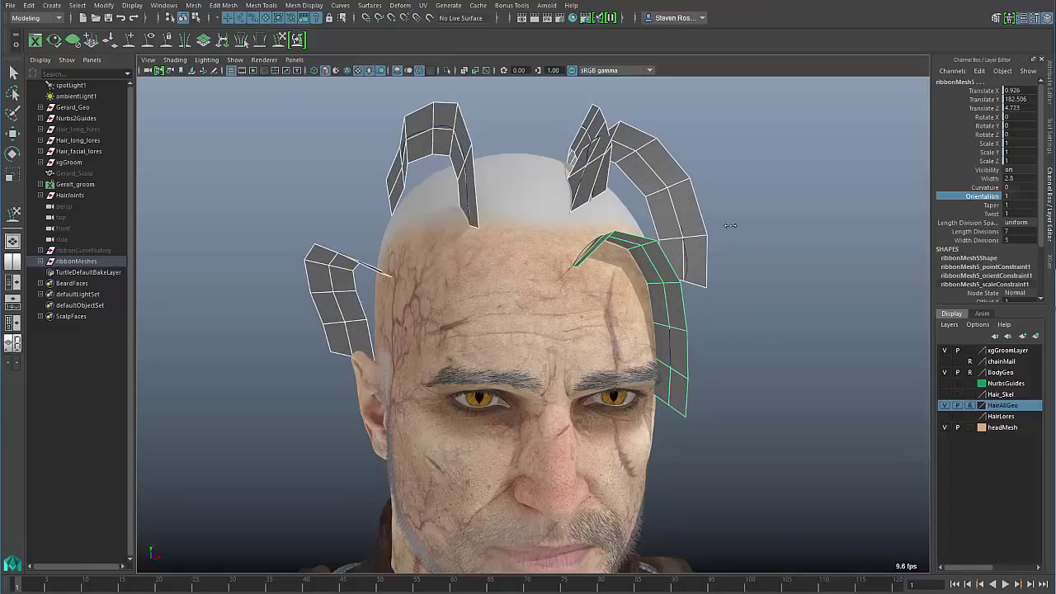
pyautogui.moveTo(748, 230); pyautogui.dragTo(805, 229, button='middle')
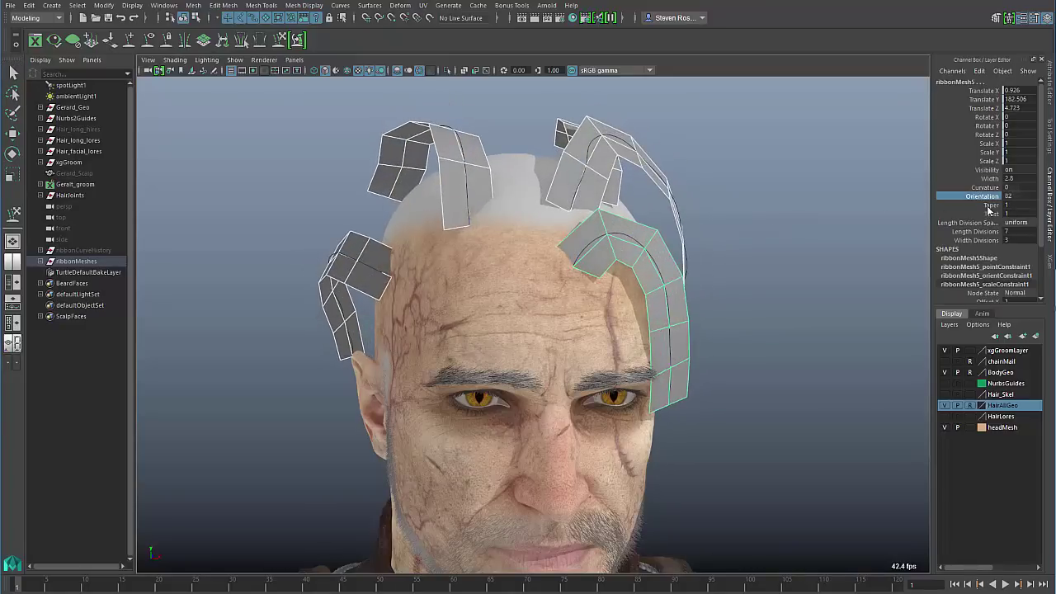
# Test the ribbons' Taper, returning it to 1, and set their Length Divisions to 9.
pyautogui.click(988, 205)
pyautogui.moveTo(700, 242); pyautogui.dragTo(684, 264, button='middle')
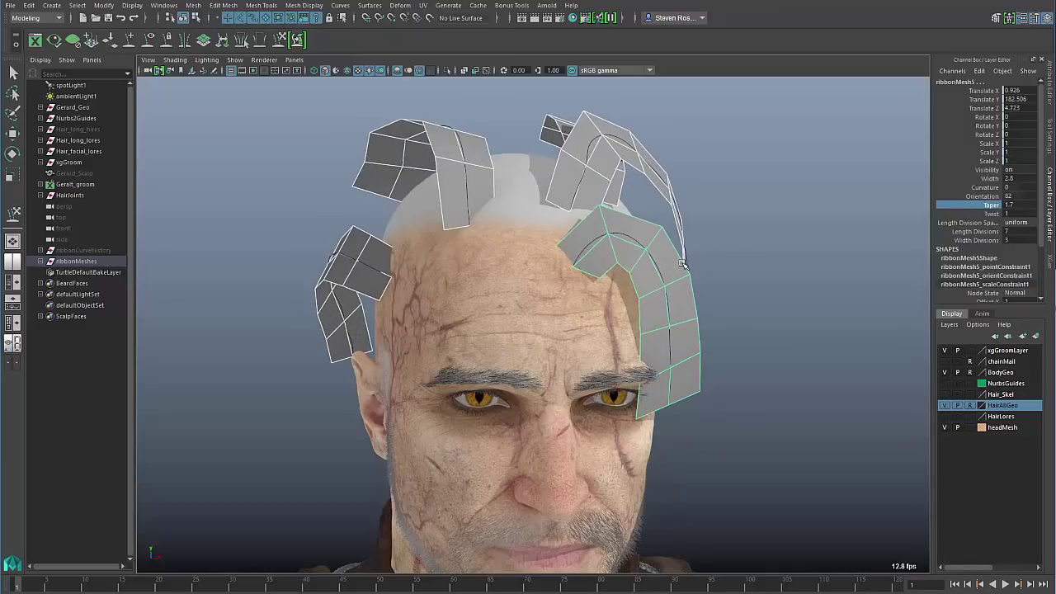
pyautogui.click(988, 232)
pyautogui.moveTo(761, 253)
pyautogui.mouseDown(button='middle')
pyautogui.moveTo(791, 248)
pyautogui.moveTo(763, 240)
pyautogui.mouseUp(button='middle')
pyautogui.click(964, 240)
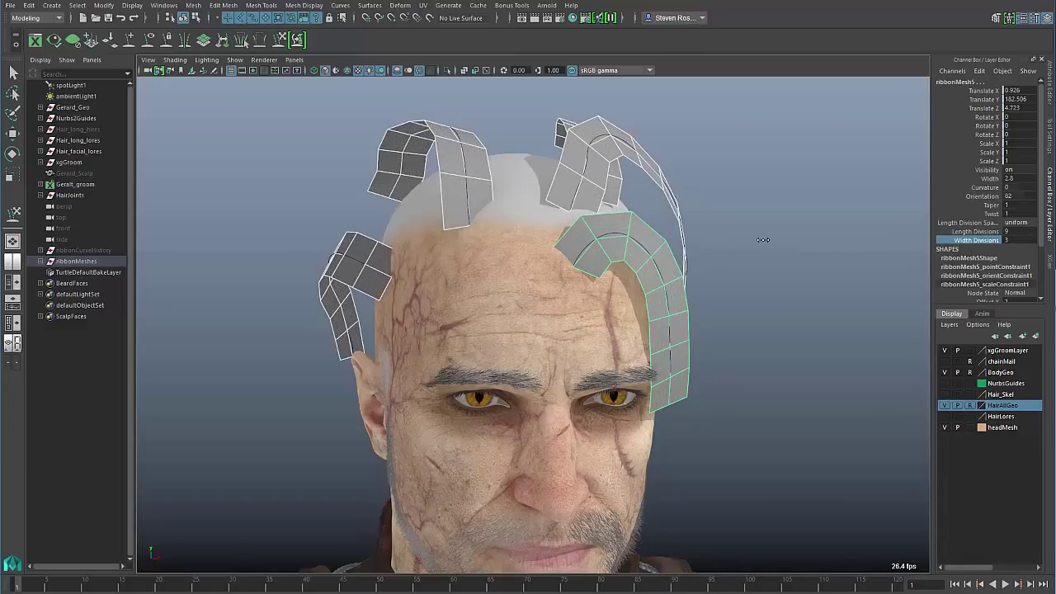
pyautogui.keyDown('alt'); pyautogui.moveTo(768, 240); pyautogui.dragTo(734, 263); pyautogui.keyUp('alt')
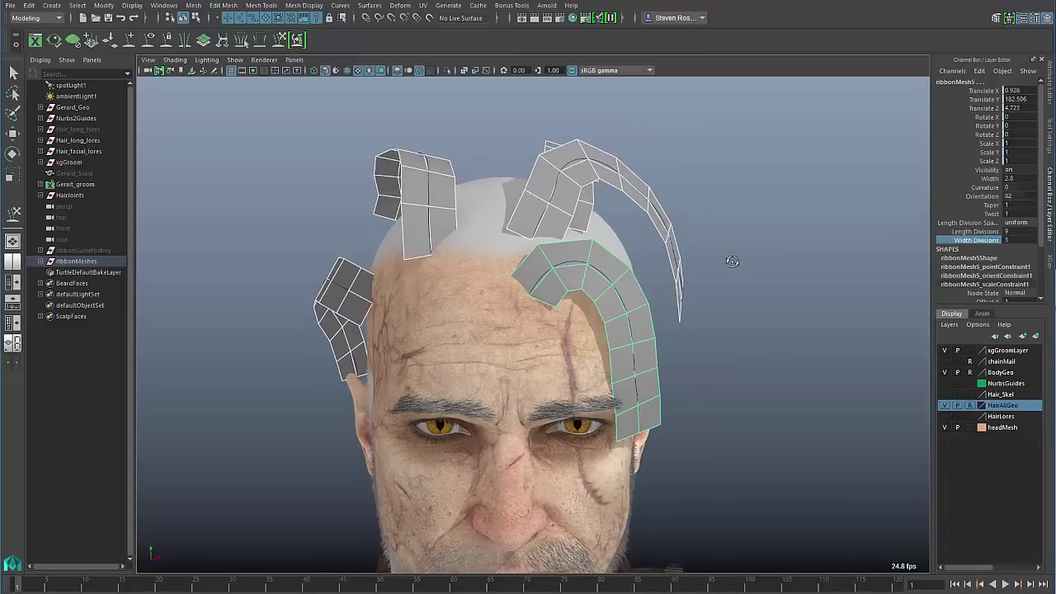
# Set the Orientation of the long ribbon arching out from the crown on the scarred side to 68.
pyautogui.click(626, 204)
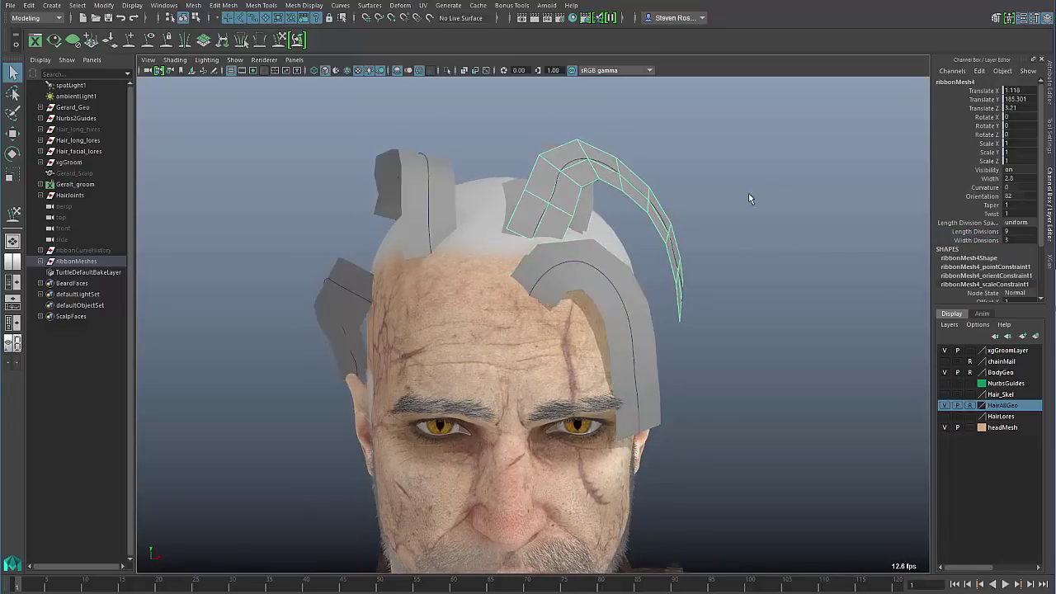
pyautogui.click(982, 197)
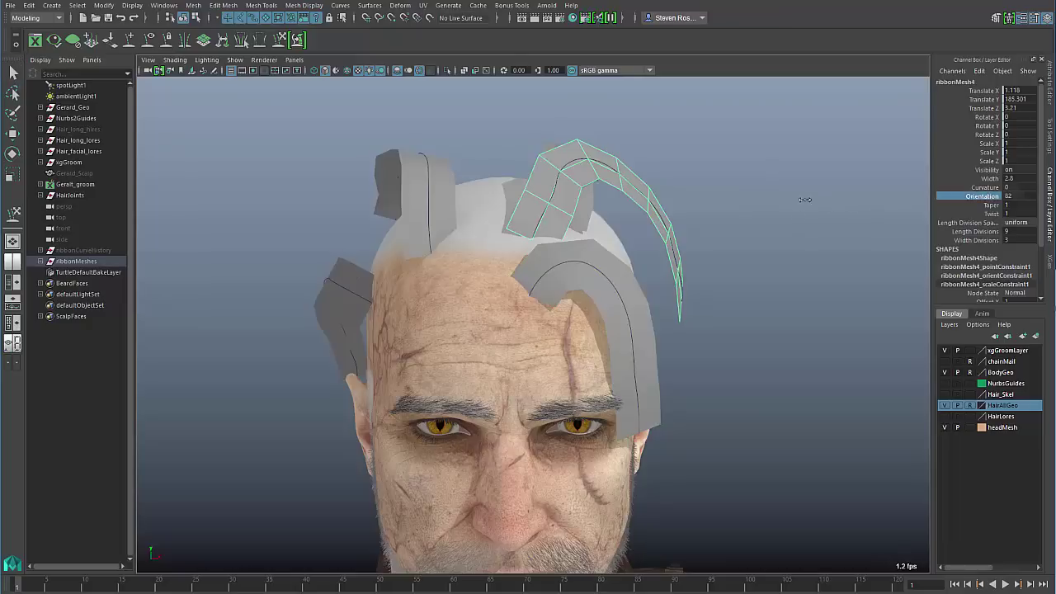
pyautogui.moveTo(837, 208); pyautogui.dragTo(746, 205, button='middle')
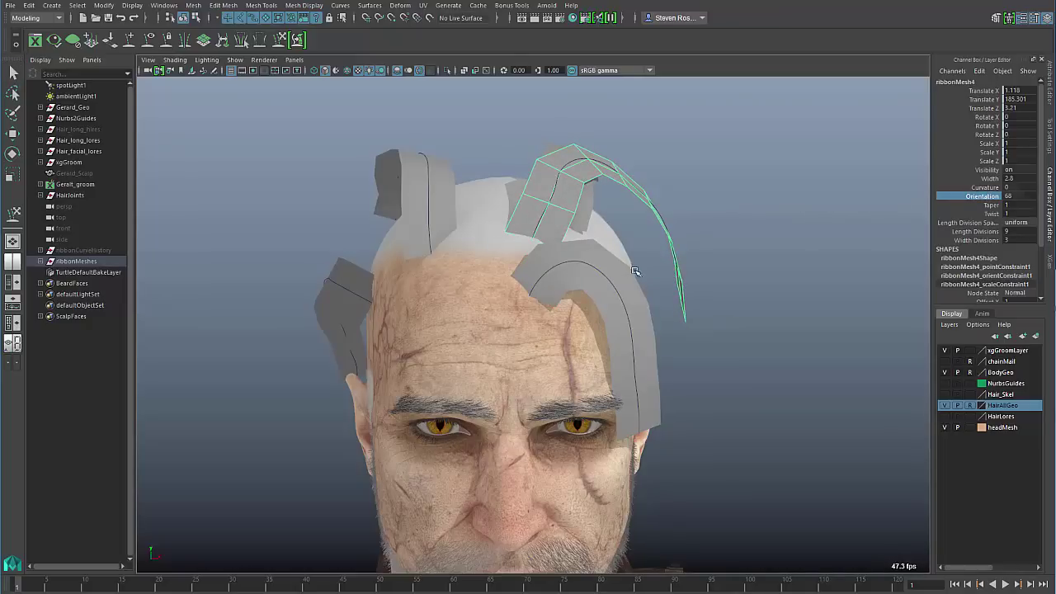
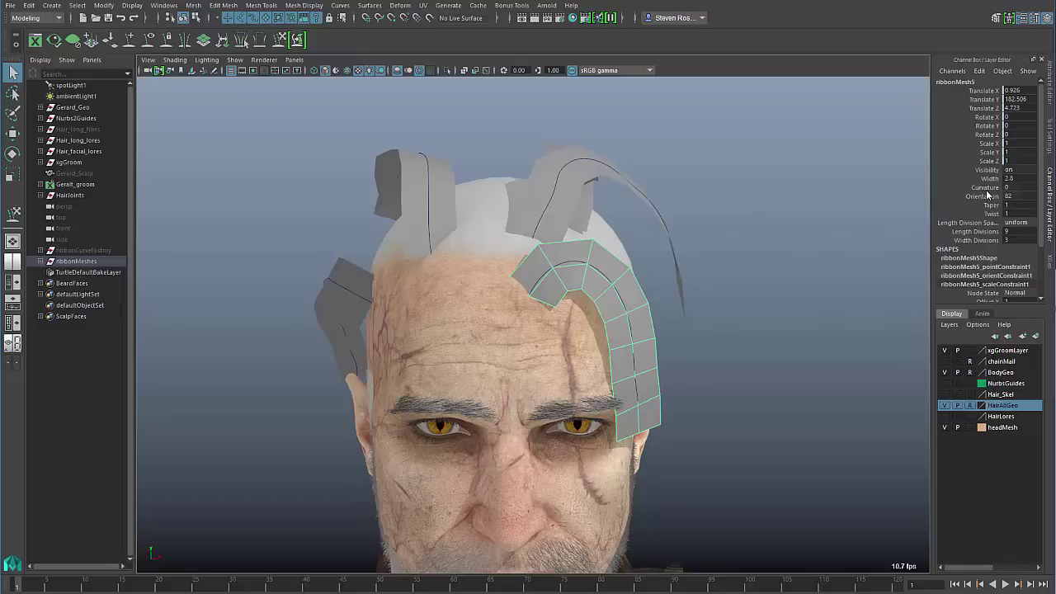
# Set the Orientation of the ribbon over the scarred brow to 95 and its Twist to -30.2.
pyautogui.moveTo(783, 239); pyautogui.dragTo(847, 234, button='middle')
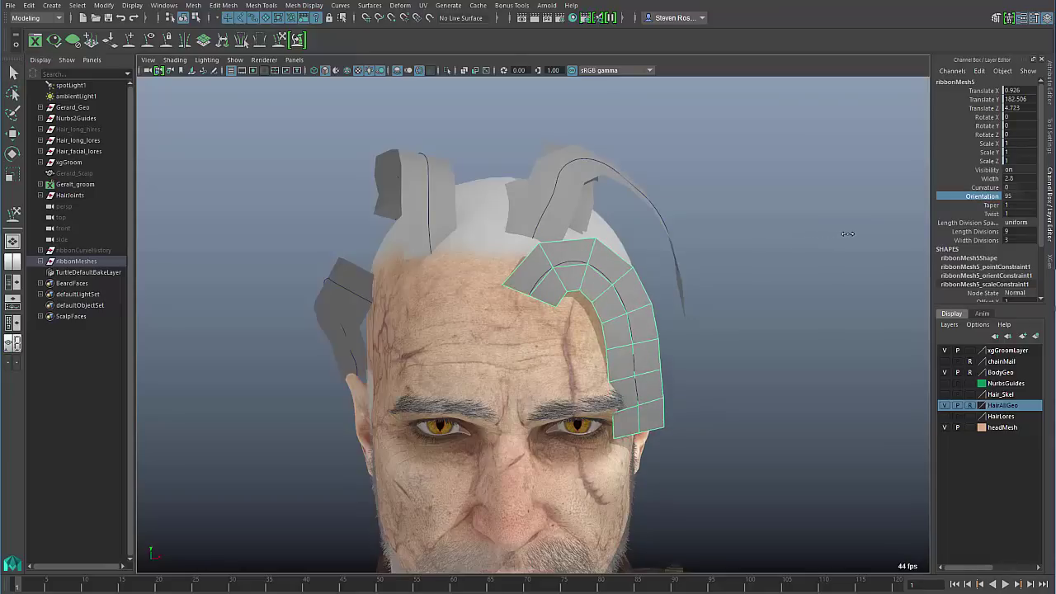
pyautogui.keyDown('alt'); pyautogui.moveTo(607, 383); pyautogui.dragTo(640, 360); pyautogui.keyUp('alt')
pyautogui.keyDown('alt'); pyautogui.moveTo(640, 360); pyautogui.dragTo(839, 321, button='right'); pyautogui.keyUp('alt')
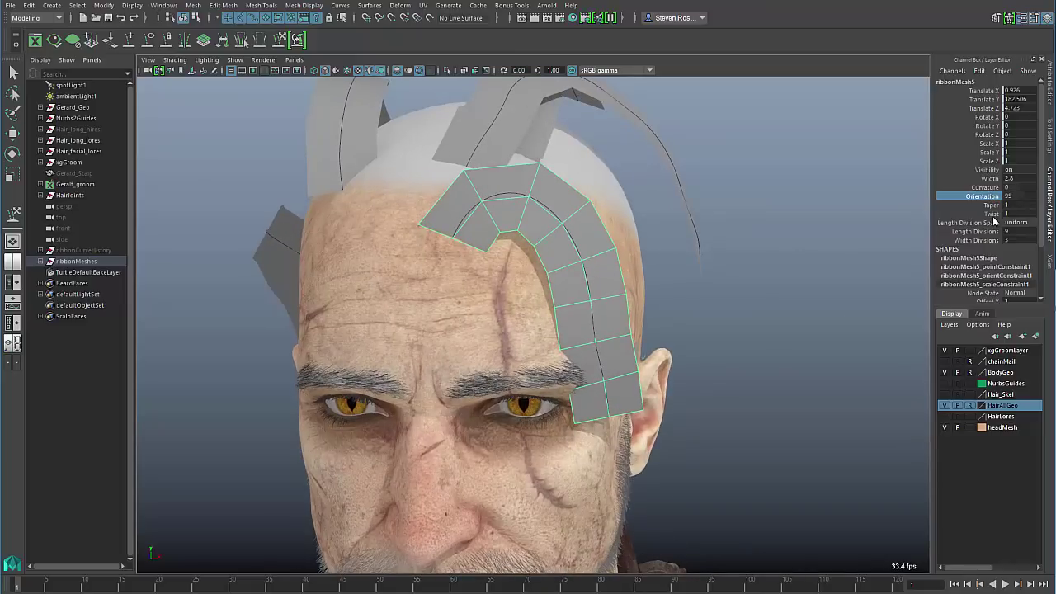
pyautogui.click(991, 213)
pyautogui.moveTo(511, 282); pyautogui.dragTo(455, 280, button='middle')
# Adjust the Orientation of the crown ribbon on the side opposite the scarred brow.
pyautogui.keyDown('alt'); pyautogui.moveTo(697, 299); pyautogui.dragTo(470, 272, button='right'); pyautogui.keyUp('alt')
pyautogui.keyDown('alt'); pyautogui.moveTo(454, 256); pyautogui.dragTo(482, 247); pyautogui.keyUp('alt')
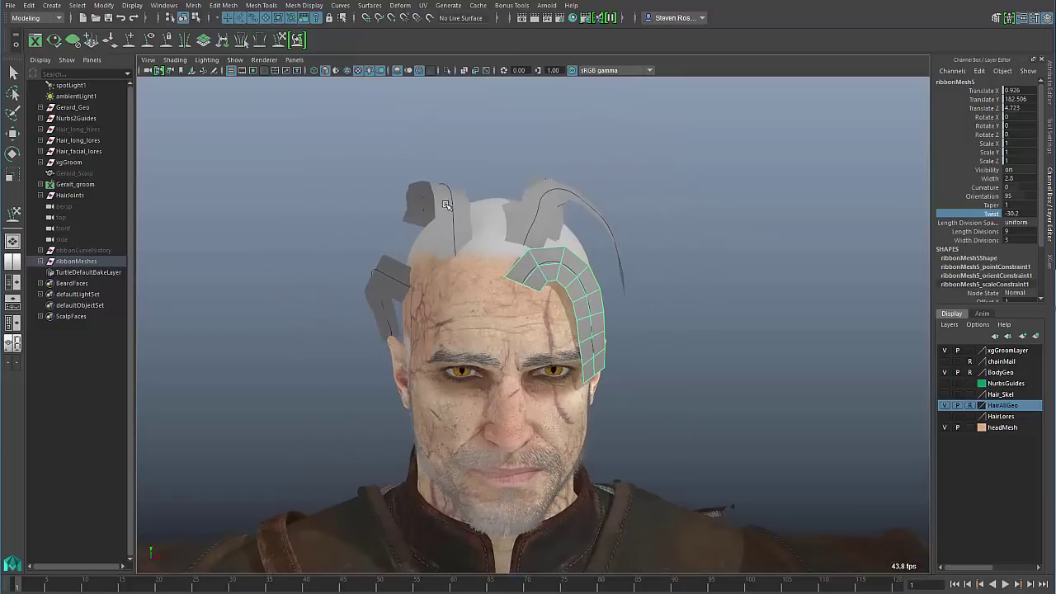
pyautogui.click(461, 212)
pyautogui.click(982, 196)
pyautogui.moveTo(951, 203); pyautogui.dragTo(881, 216, button='middle')
# Set the Orientation of the ribbon above the ear to 122 and adjust its Twist.
pyautogui.keyDown('alt'); pyautogui.moveTo(783, 228); pyautogui.dragTo(469, 271); pyautogui.keyUp('alt')
pyautogui.click(469, 270)
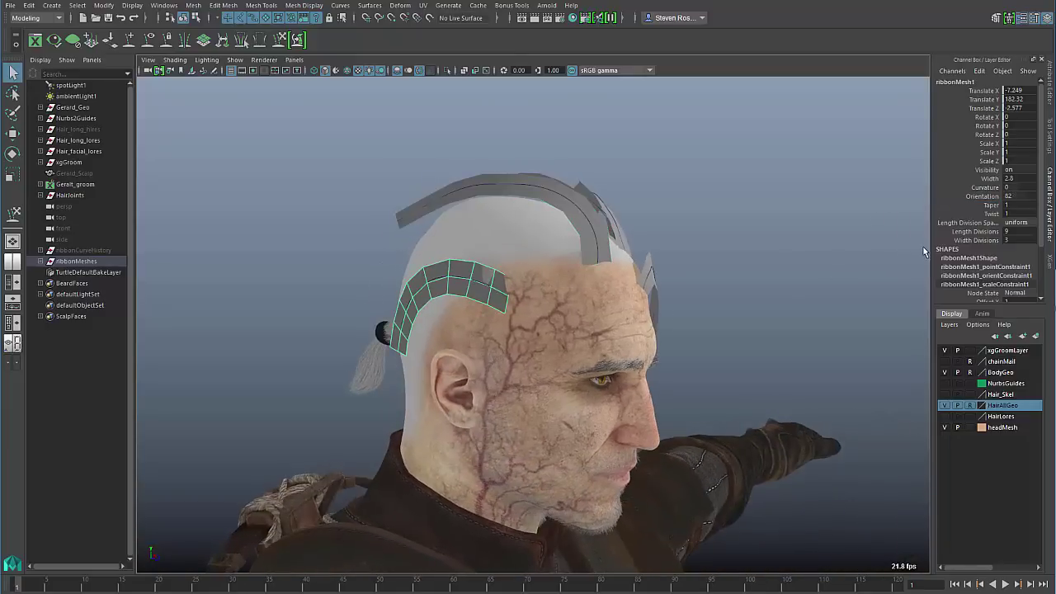
pyautogui.click(982, 196)
pyautogui.moveTo(660, 285); pyautogui.dragTo(873, 279, button='middle')
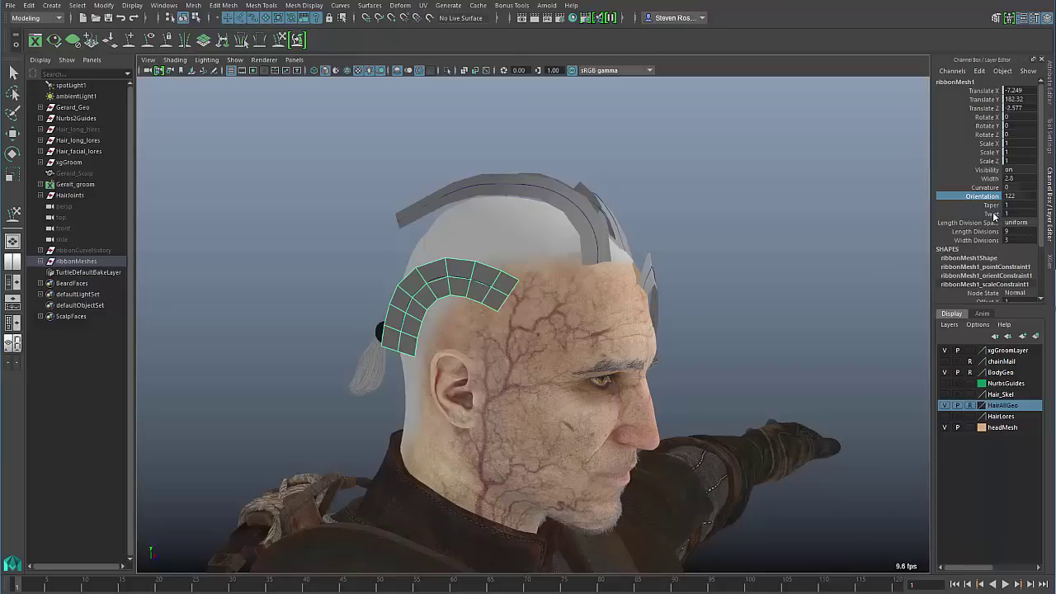
pyautogui.click(990, 213)
pyautogui.moveTo(685, 270); pyautogui.dragTo(904, 273, button='middle')
# Assign the existing hairShader_1x1_a material to all the ribbon meshes, switch to textured display, and clear the selection.
pyautogui.moveTo(446, 296)
pyautogui.keyDown('alt'); pyautogui.mouseDown()
pyautogui.moveTo(740, 303)
pyautogui.moveTo(498, 311)
pyautogui.moveTo(464, 302)
pyautogui.mouseUp(); pyautogui.keyUp('alt')
pyautogui.press('q')
pyautogui.click(435, 190)
pyautogui.click(555, 200)
pyautogui.keyDown('shift'); pyautogui.click(559, 199); pyautogui.keyUp('shift')
pyautogui.keyDown('shift'); pyautogui.click(590, 268); pyautogui.keyUp('shift')
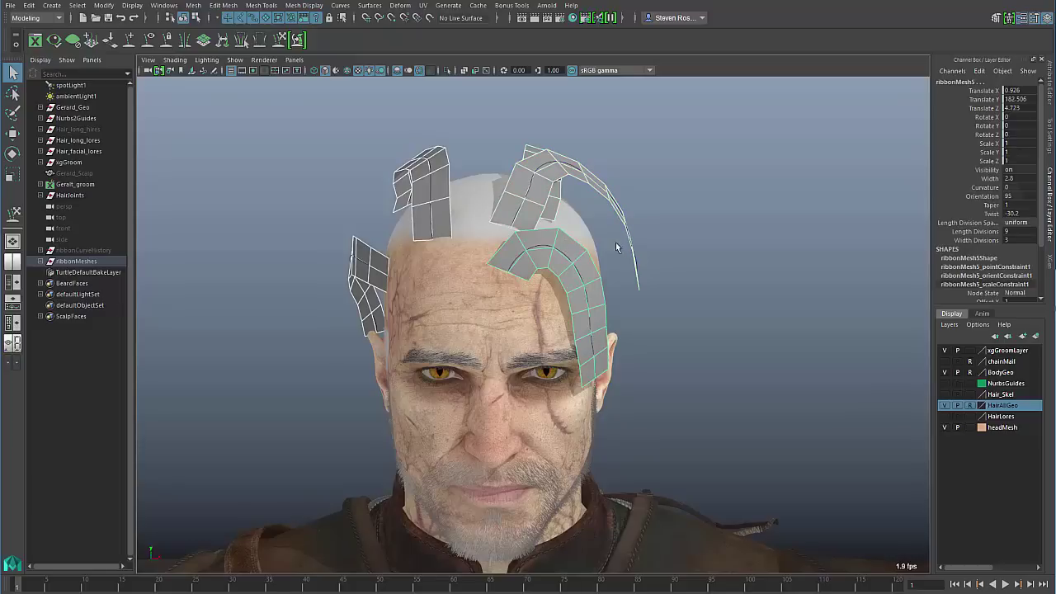
pyautogui.rightClick(655, 201)
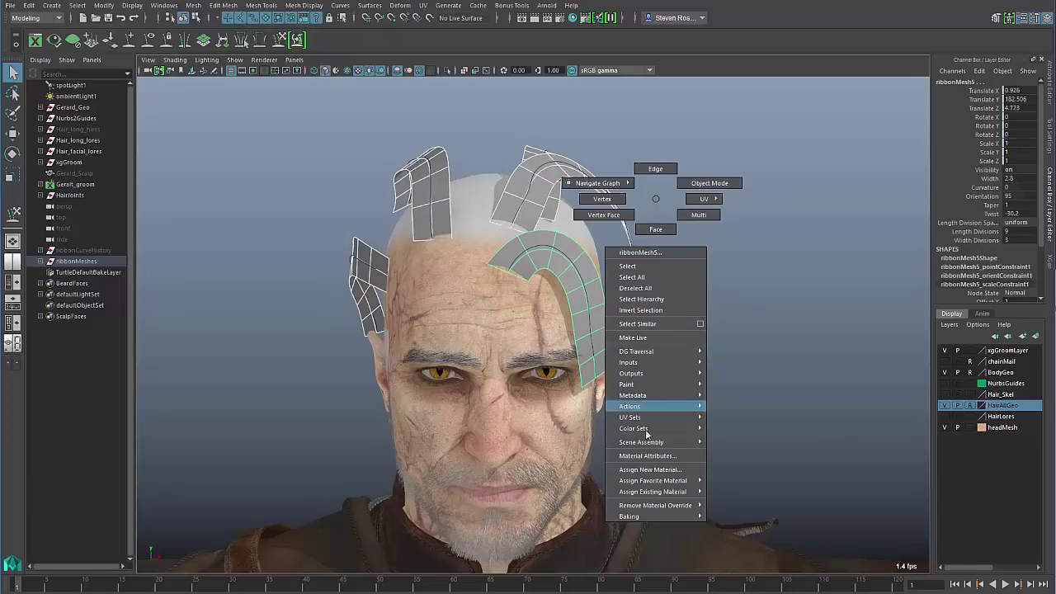
pyautogui.moveTo(653, 444)
pyautogui.moveTo(664, 482)
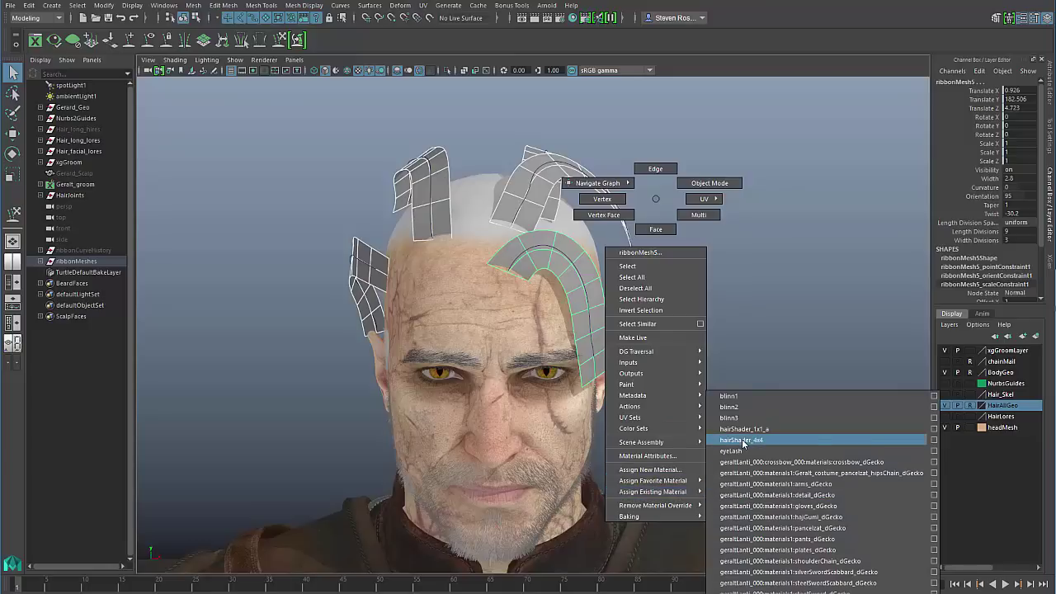
pyautogui.click(743, 429)
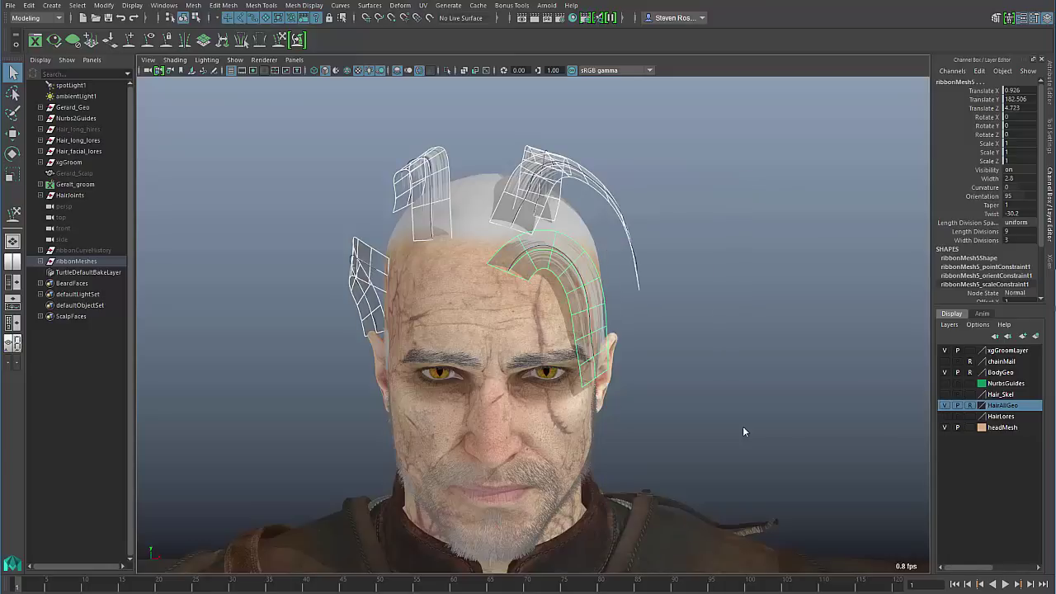
pyautogui.press('6')
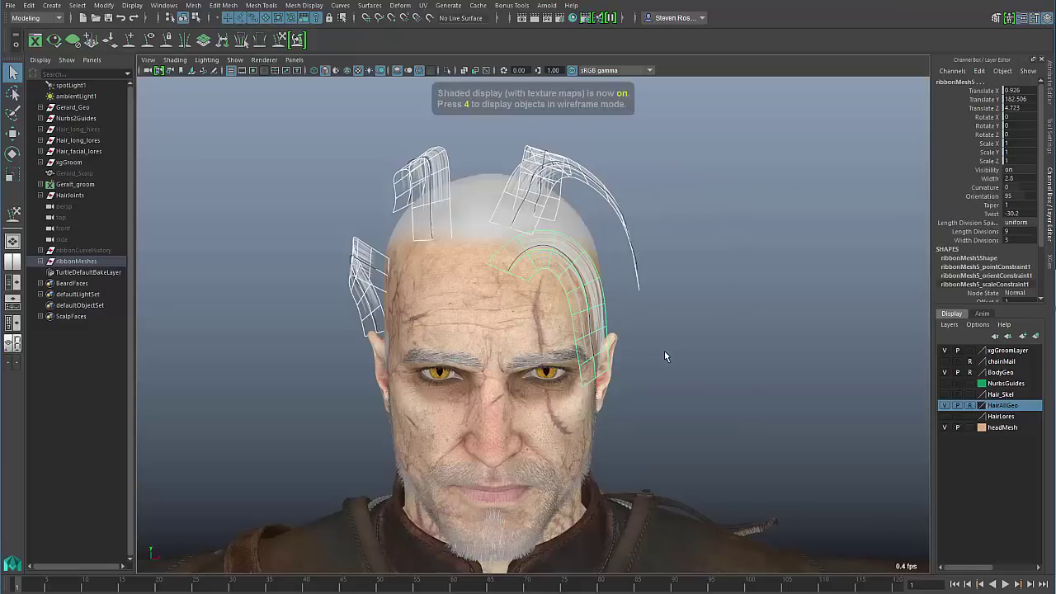
pyautogui.click(664, 355)
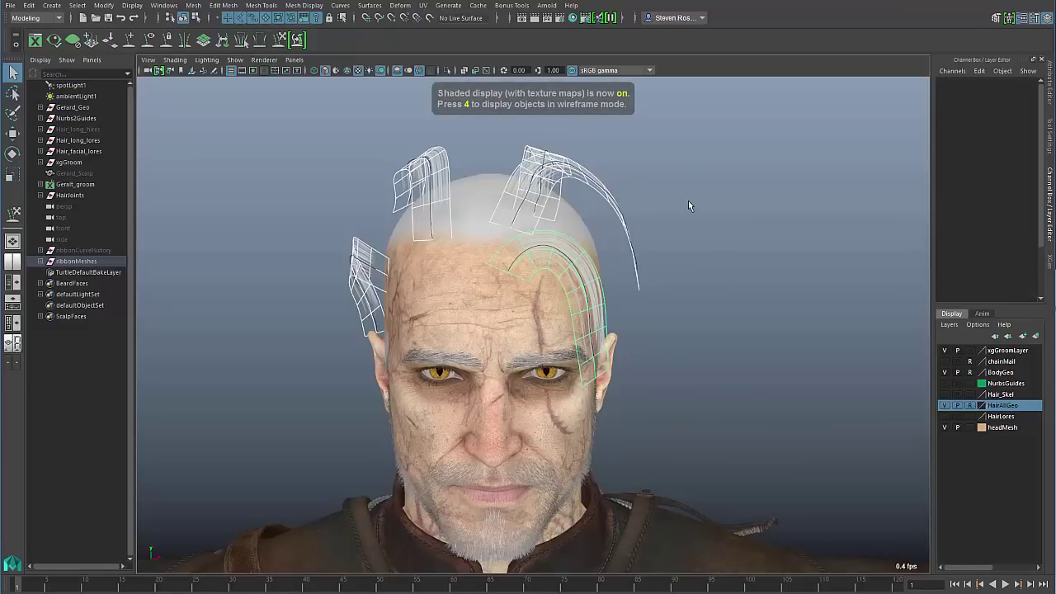
# Examine the textured hair ribbons up close over the scarred brow and around the whole head.
pyautogui.keyDown('alt'); pyautogui.moveTo(663, 354); pyautogui.dragTo(700, 321); pyautogui.keyUp('alt')
pyautogui.keyDown('alt'); pyautogui.moveTo(650, 319); pyautogui.dragTo(763, 360, button='right'); pyautogui.keyUp('alt')
pyautogui.keyDown('alt'); pyautogui.moveTo(704, 363); pyautogui.dragTo(624, 381, button='middle'); pyautogui.keyUp('alt')
pyautogui.keyDown('alt'); pyautogui.moveTo(625, 381); pyautogui.dragTo(687, 284, button='right'); pyautogui.keyUp('alt')
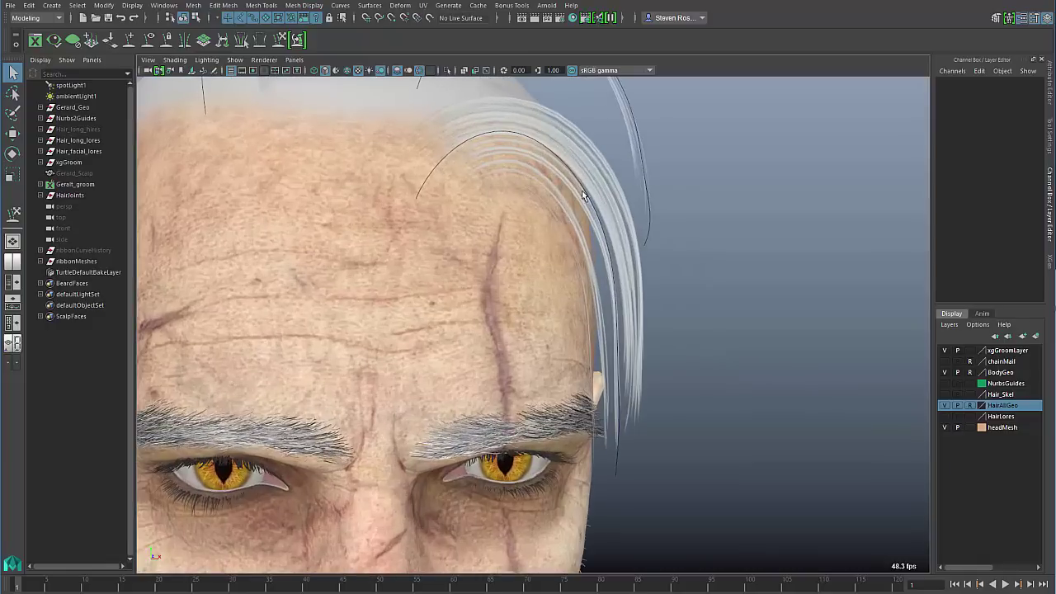
pyautogui.keyDown('alt'); pyautogui.moveTo(726, 357); pyautogui.dragTo(448, 369, button='right'); pyautogui.keyUp('alt')
pyautogui.keyDown('alt'); pyautogui.moveTo(448, 369); pyautogui.dragTo(658, 346); pyautogui.keyUp('alt')
pyautogui.keyDown('alt'); pyautogui.moveTo(657, 345); pyautogui.dragTo(653, 354, button='right'); pyautogui.keyUp('alt')
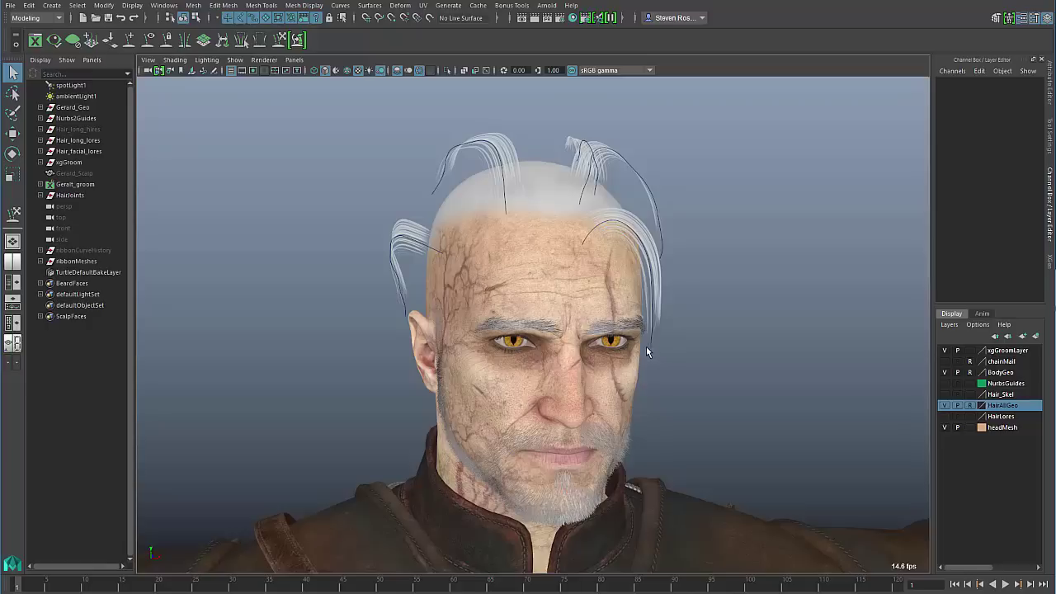
# Pull the tip of the curve over the scarred brow outward using soft-selected control vertices, then return to object selection and deselect it.
pyautogui.click(647, 347)
pyautogui.click(662, 297)
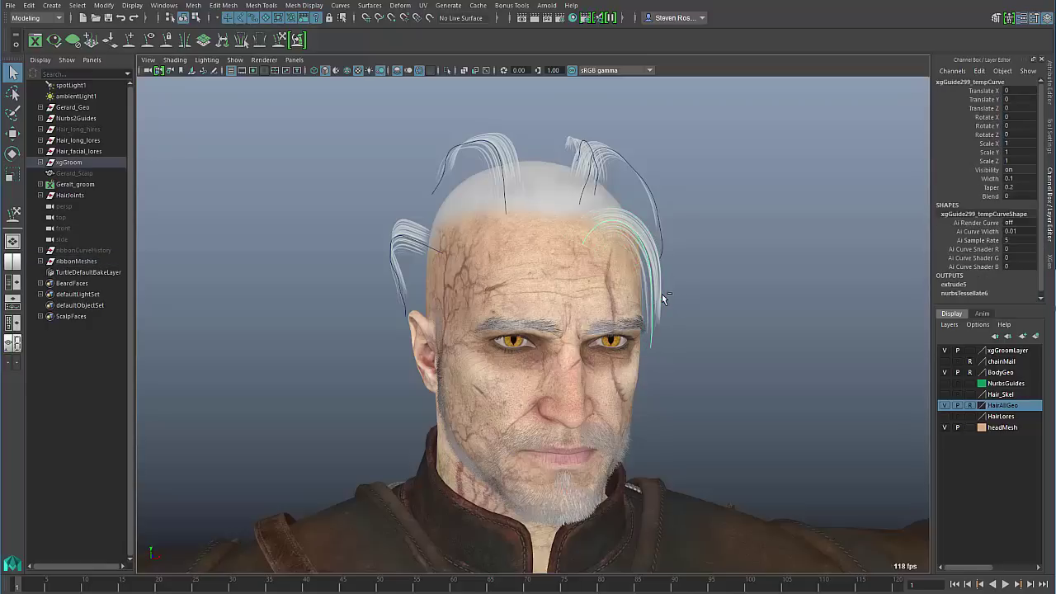
pyautogui.press('F8')
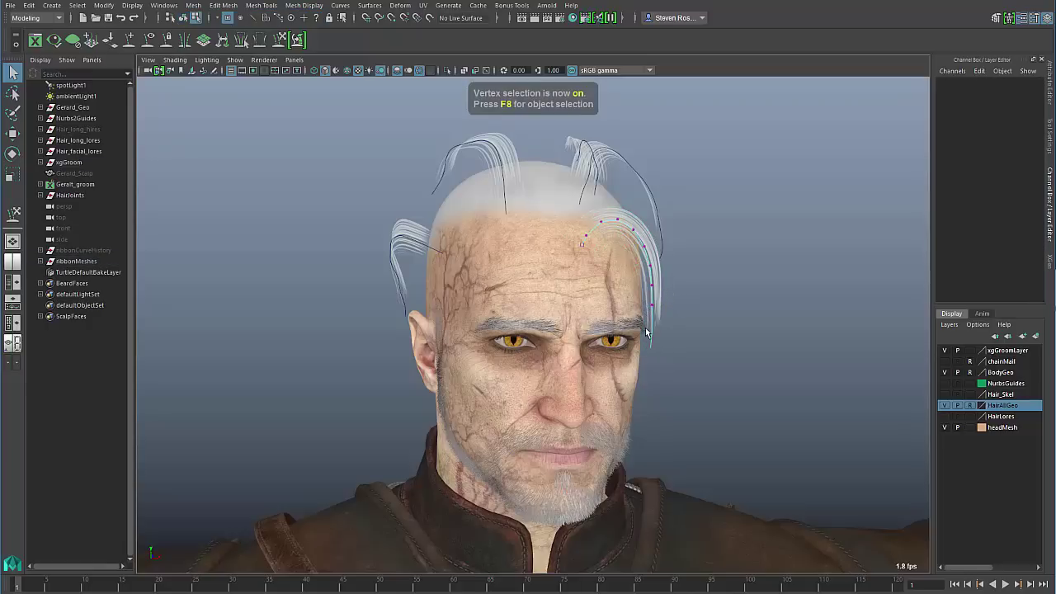
pyautogui.moveTo(669, 376); pyautogui.dragTo(706, 299)
pyautogui.press('w')
pyautogui.press('b')
pyautogui.moveTo(656, 240); pyautogui.dragTo(669, 259)
pyautogui.moveTo(673, 241); pyautogui.dragTo(676, 320)
pyautogui.press('F8')
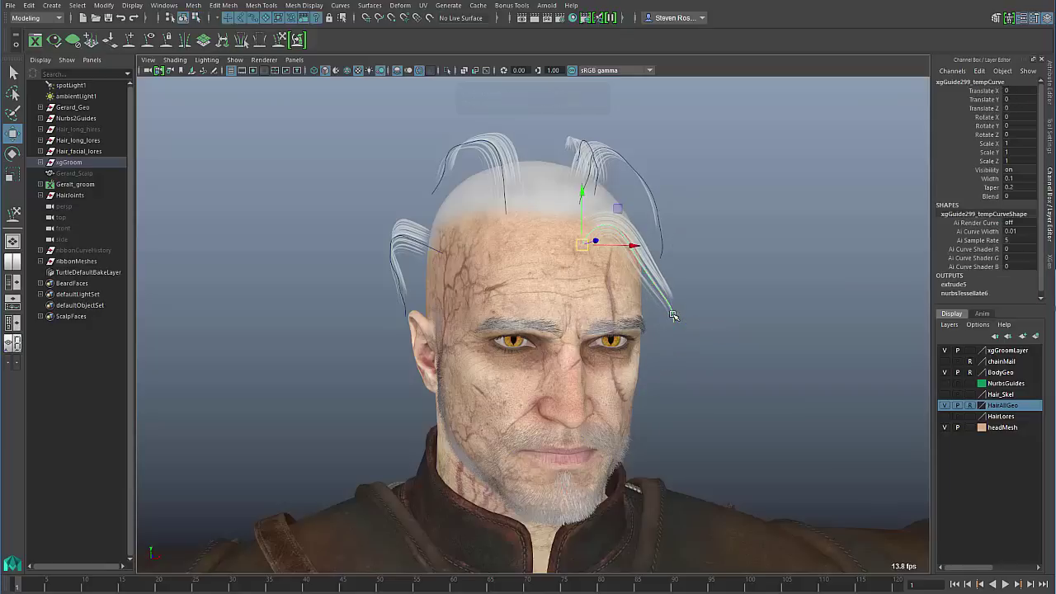
pyautogui.click(717, 280)
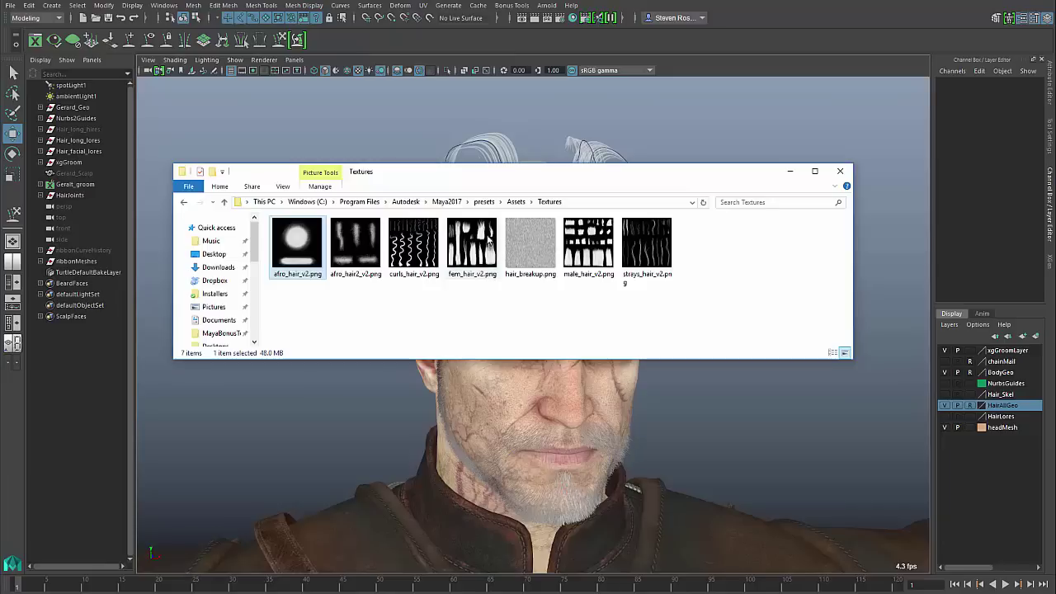
# In the Maya2017 presets Textures folder, view the hair textures from afro_hair_v2.png through strays_hair_v2.png in Windows Photo Viewer.
pyautogui.moveTo(512, 167); pyautogui.dragTo(545, 221)
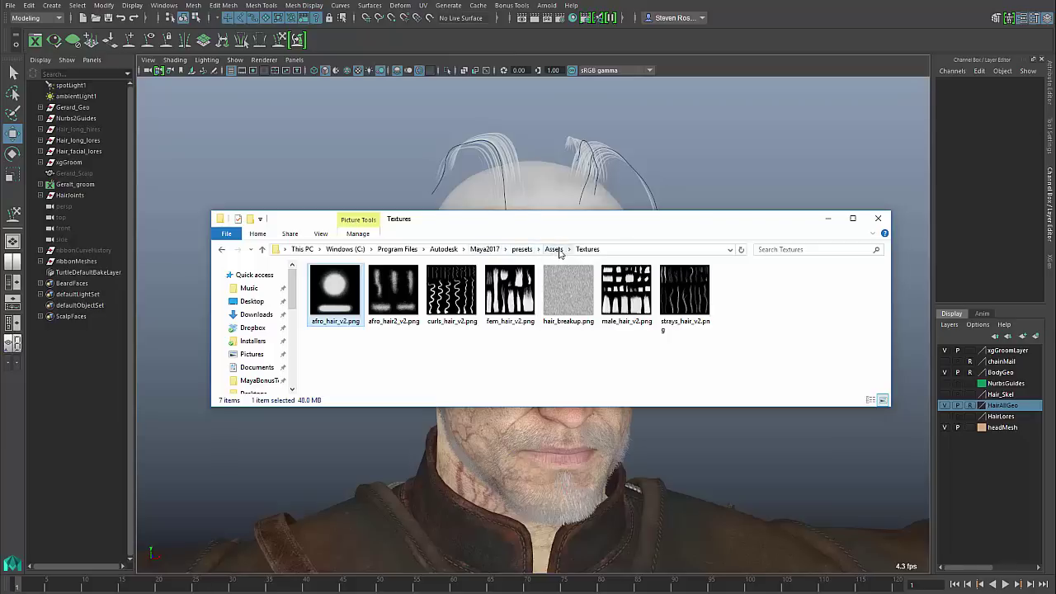
pyautogui.doubleClick(350, 290)
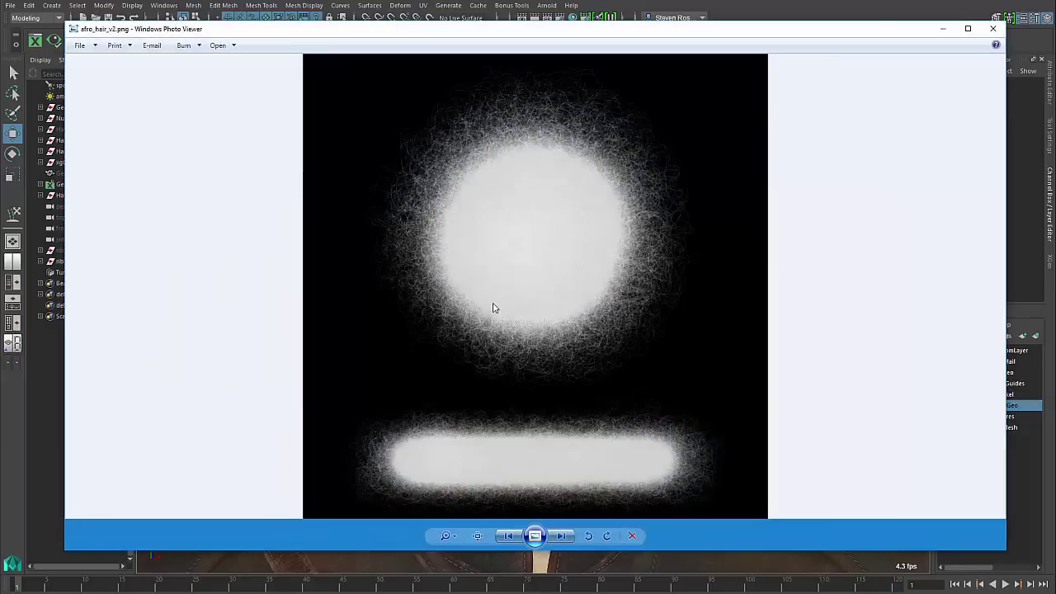
pyautogui.press('Right')
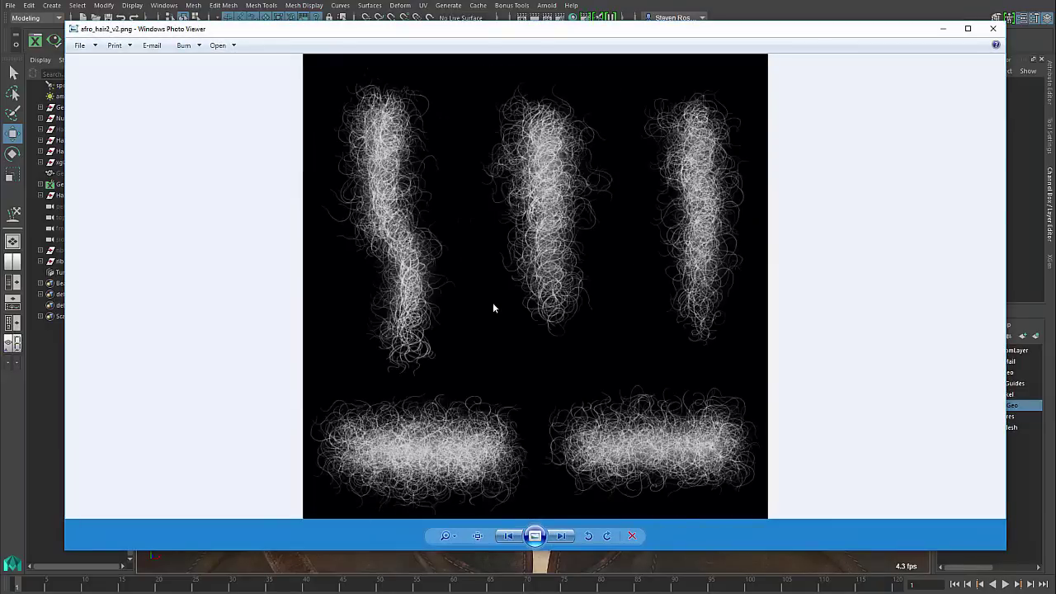
pyautogui.press('Right')
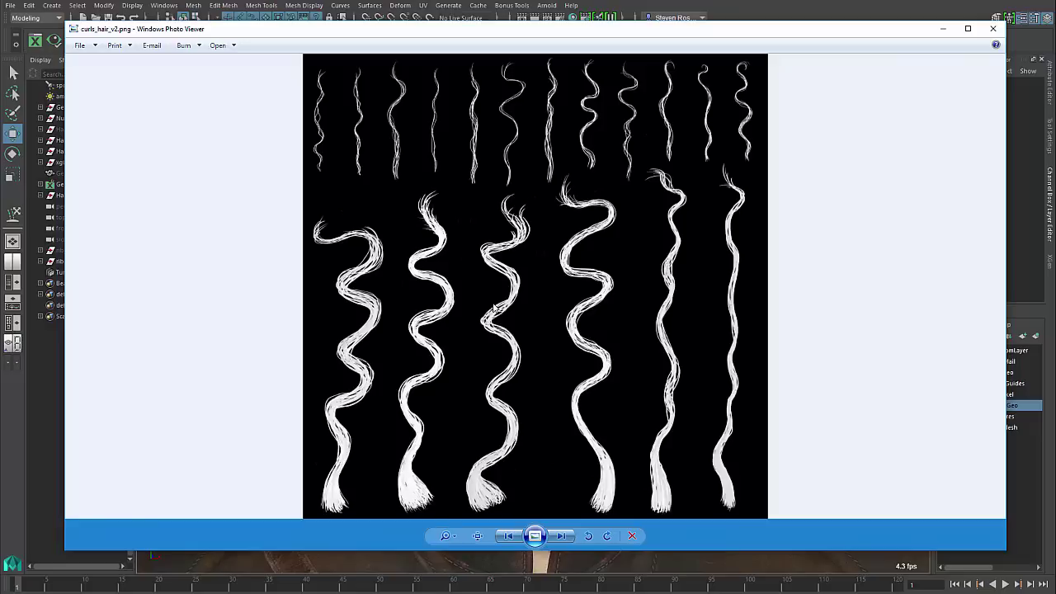
pyautogui.press('Right')
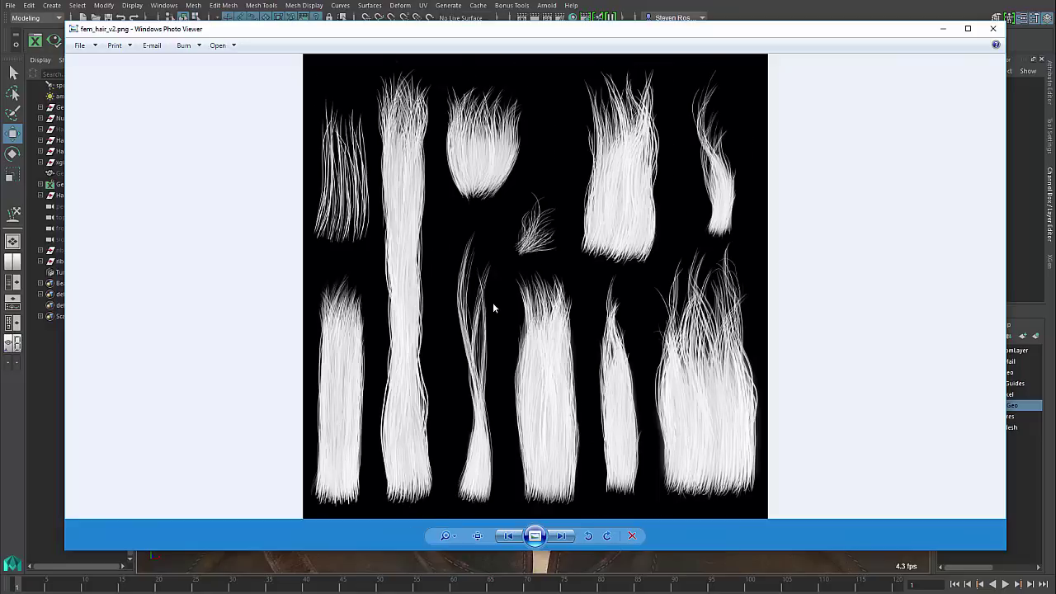
pyautogui.press('Right')
pyautogui.press('Right')
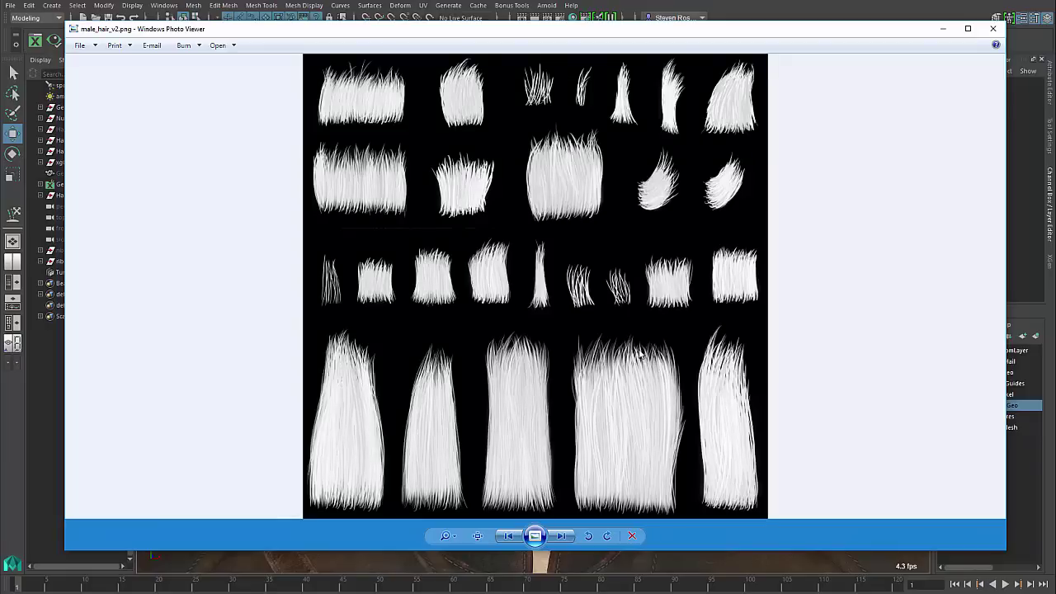
pyautogui.press('Right')
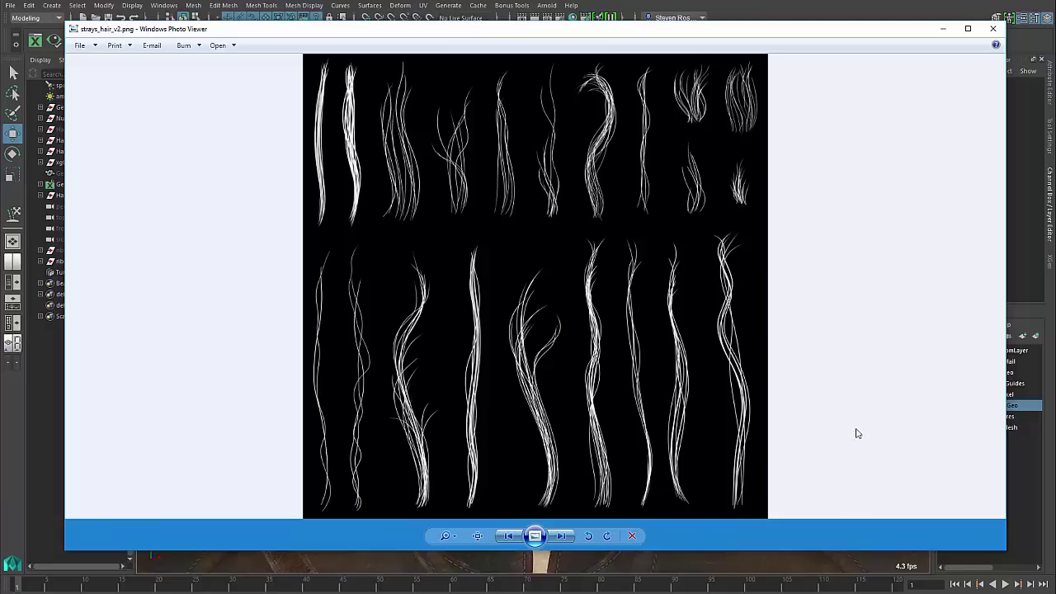
# Switch back to Maya, hide the ribbonMeshes group and the guide curves around the head, and clear the selection.
pyautogui.click(63, 266)
pyautogui.click(76, 260)
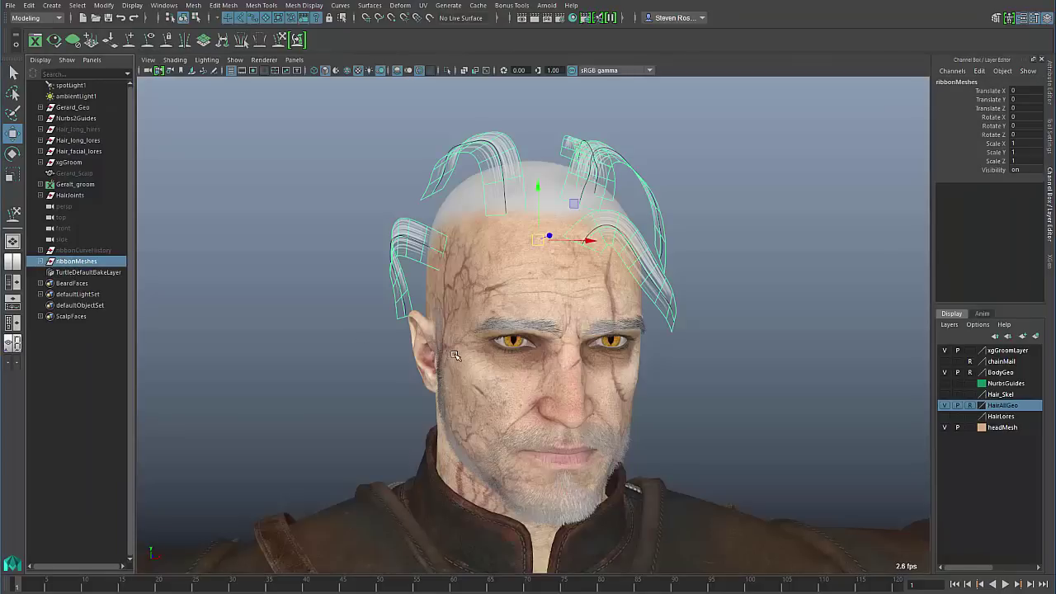
pyautogui.hotkey('ctrl', 'h')
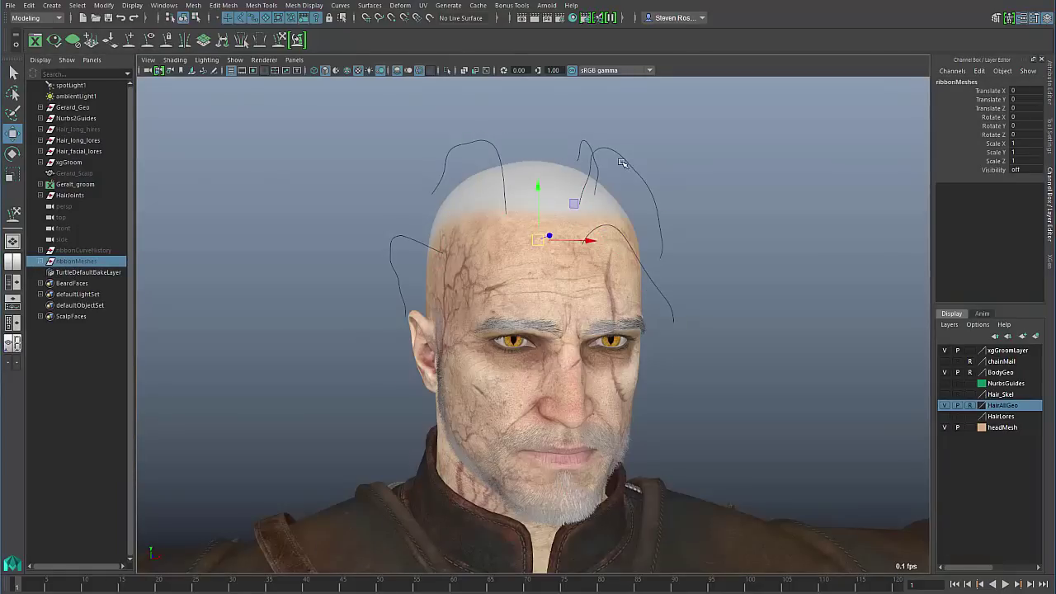
pyautogui.click(669, 189)
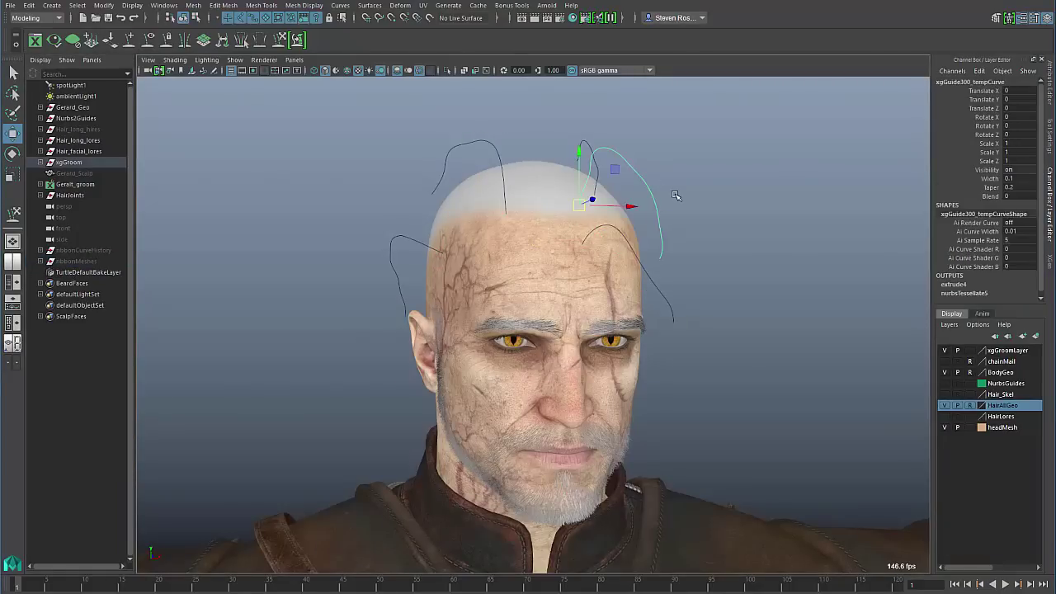
pyautogui.hotkey('ctrl', 'h')
pyautogui.click(819, 403)
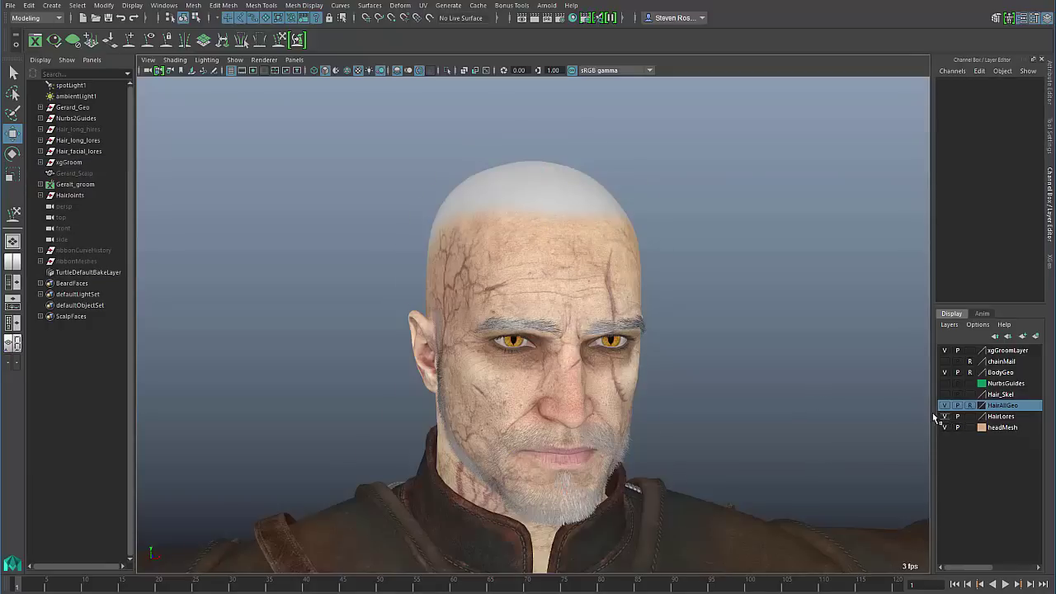
# Show the HairLores layer and light the viewport with the scene lights.
pyautogui.click(945, 416)
pyautogui.keyDown('alt'); pyautogui.moveTo(761, 382); pyautogui.dragTo(614, 237); pyautogui.keyUp('alt')
pyautogui.press('7')
# Inspect individual hair cards along the front hairline and crown of the finished hairstyle.
pyautogui.click(596, 207)
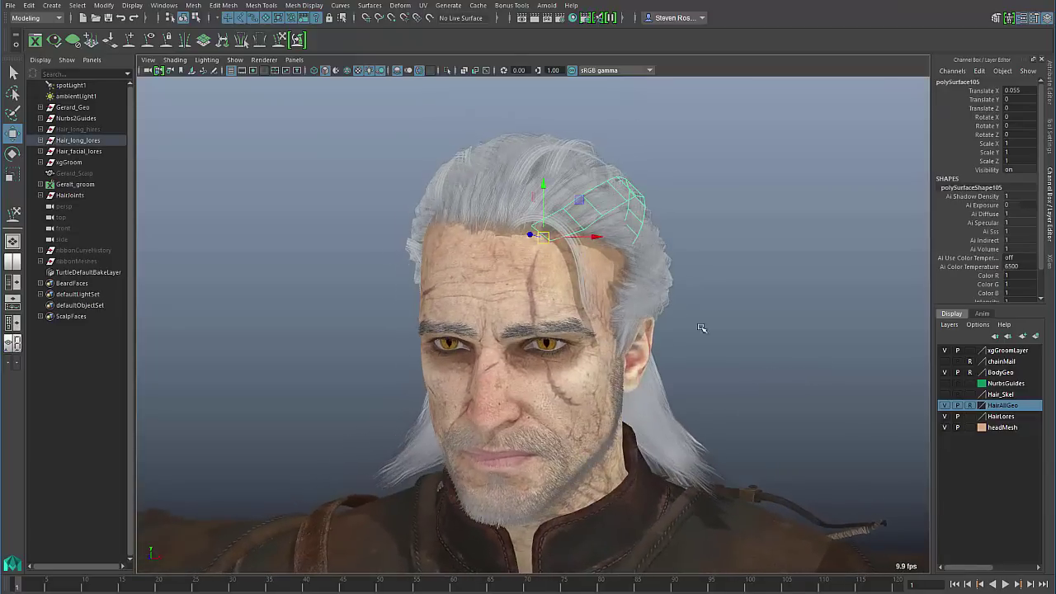
pyautogui.click(559, 200)
pyautogui.click(494, 158)
pyautogui.keyDown('alt'); pyautogui.moveTo(467, 183); pyautogui.dragTo(493, 191); pyautogui.keyUp('alt')
pyautogui.click(490, 193)
pyautogui.click(453, 209)
pyautogui.keyDown('alt'); pyautogui.moveTo(607, 350); pyautogui.dragTo(696, 271); pyautogui.keyUp('alt')
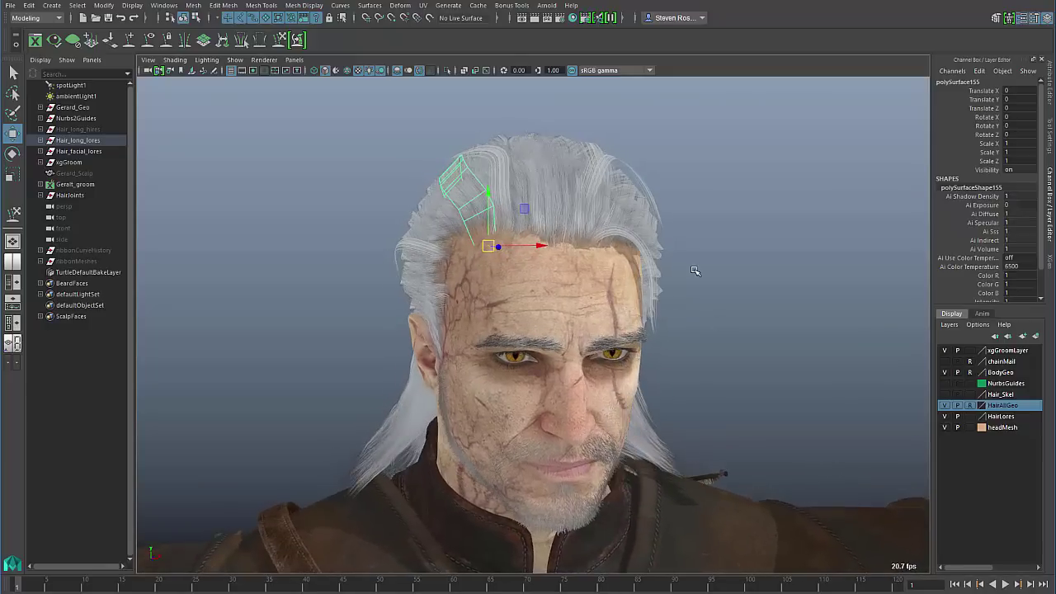
pyautogui.click(695, 271)
pyautogui.keyDown('alt'); pyautogui.moveTo(739, 389); pyautogui.dragTo(710, 348); pyautogui.keyUp('alt')
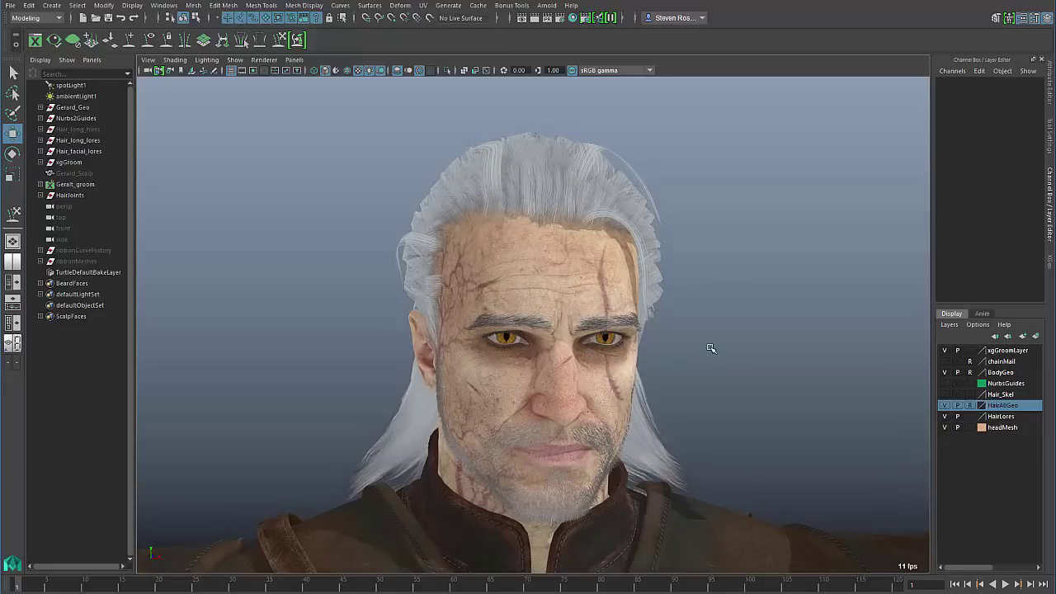
# Inspect individual long hair cards at the back of the head, then return to a front view.
pyautogui.keyDown('alt'); pyautogui.moveTo(711, 352); pyautogui.dragTo(456, 428); pyautogui.keyUp('alt')
pyautogui.click(456, 428)
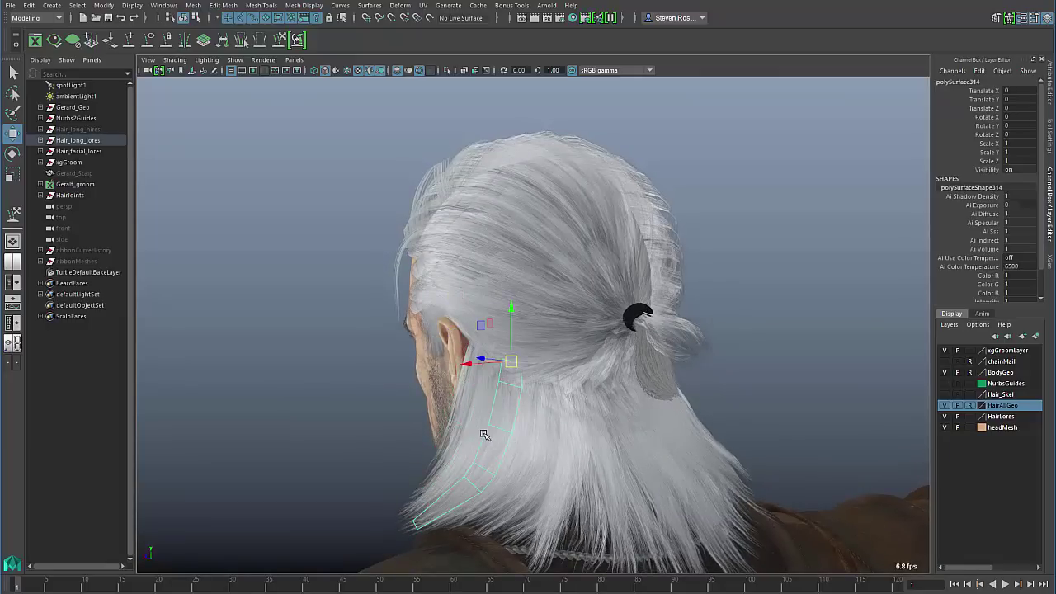
pyautogui.click(528, 459)
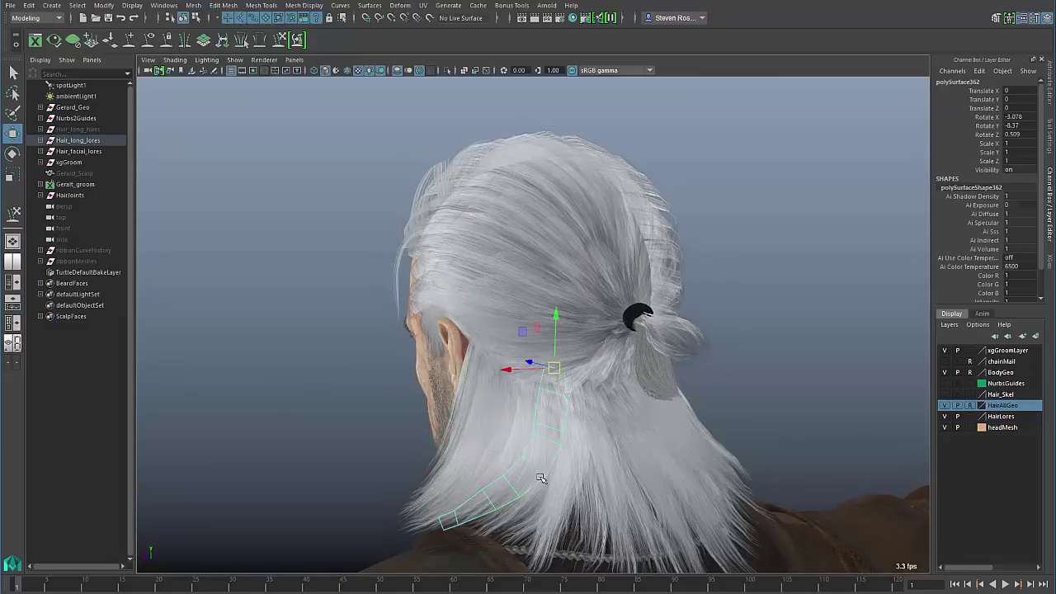
pyautogui.click(620, 475)
pyautogui.keyDown('alt'); pyautogui.moveTo(485, 462); pyautogui.dragTo(643, 444); pyautogui.keyUp('alt')
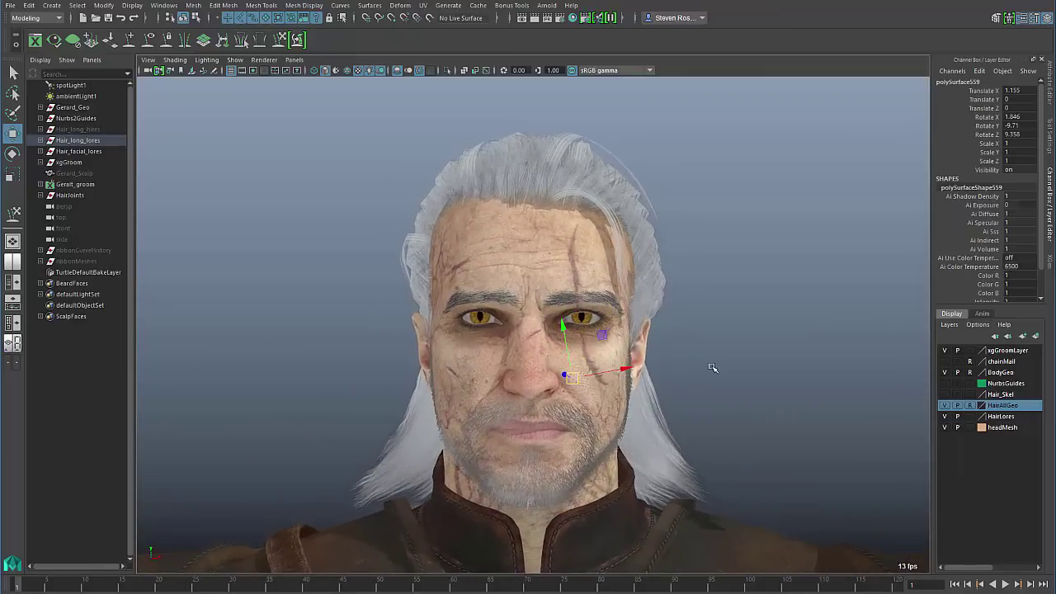